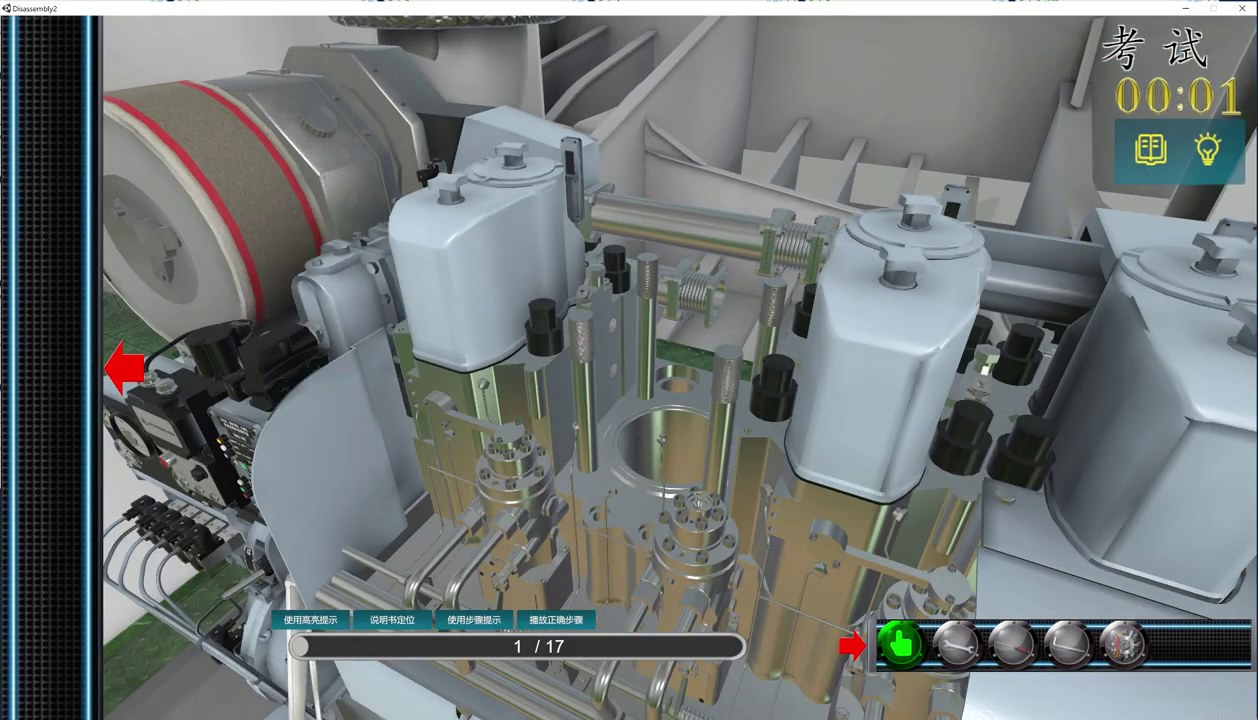
Set the four cylinder head studs around the open bore as the target and fit the special sleeves (专用套管) to them
{"action": "left_click", "coordinate": [727, 377]}
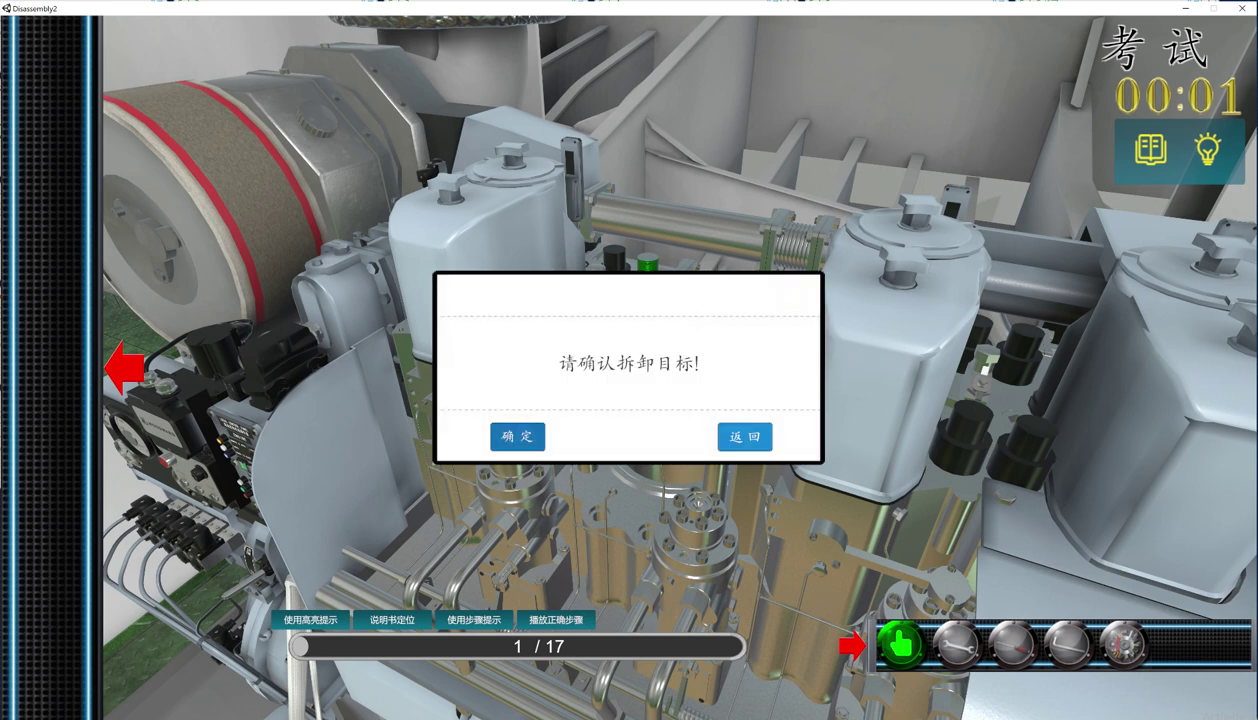
{"action": "left_click", "coordinate": [516, 434]}
{"action": "left_click", "coordinate": [1124, 644]}
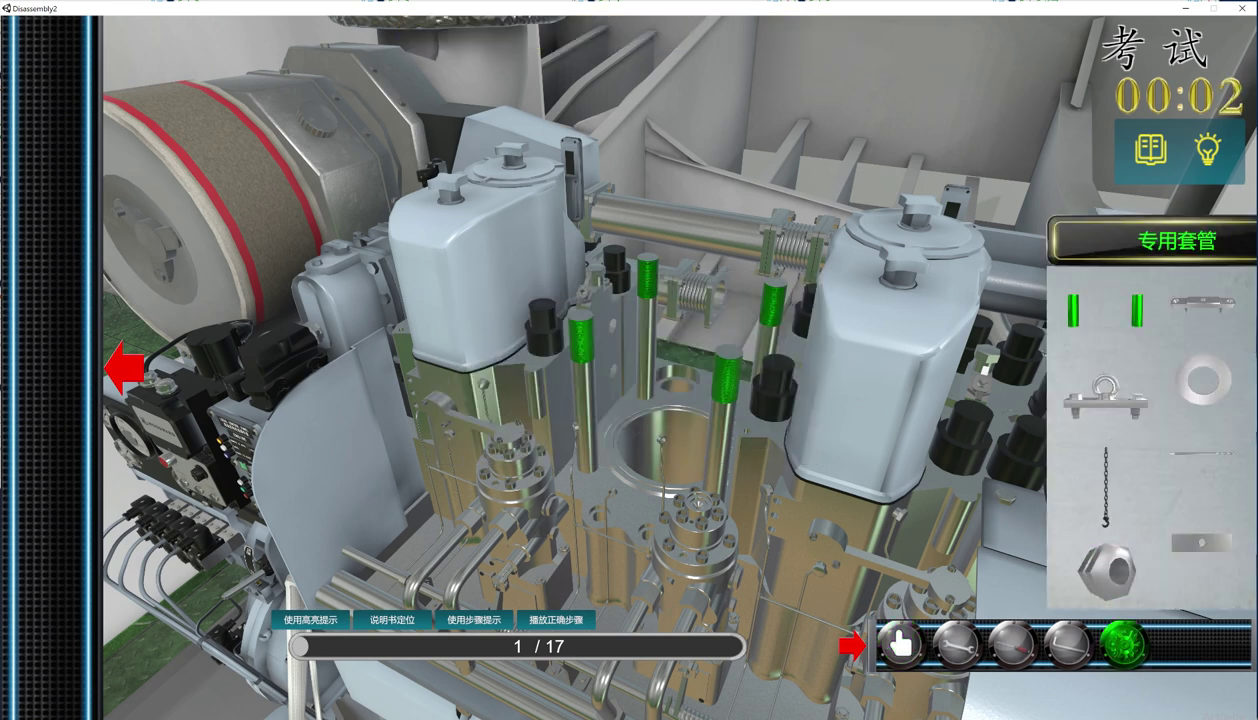
{"action": "left_click", "coordinate": [1103, 309]}
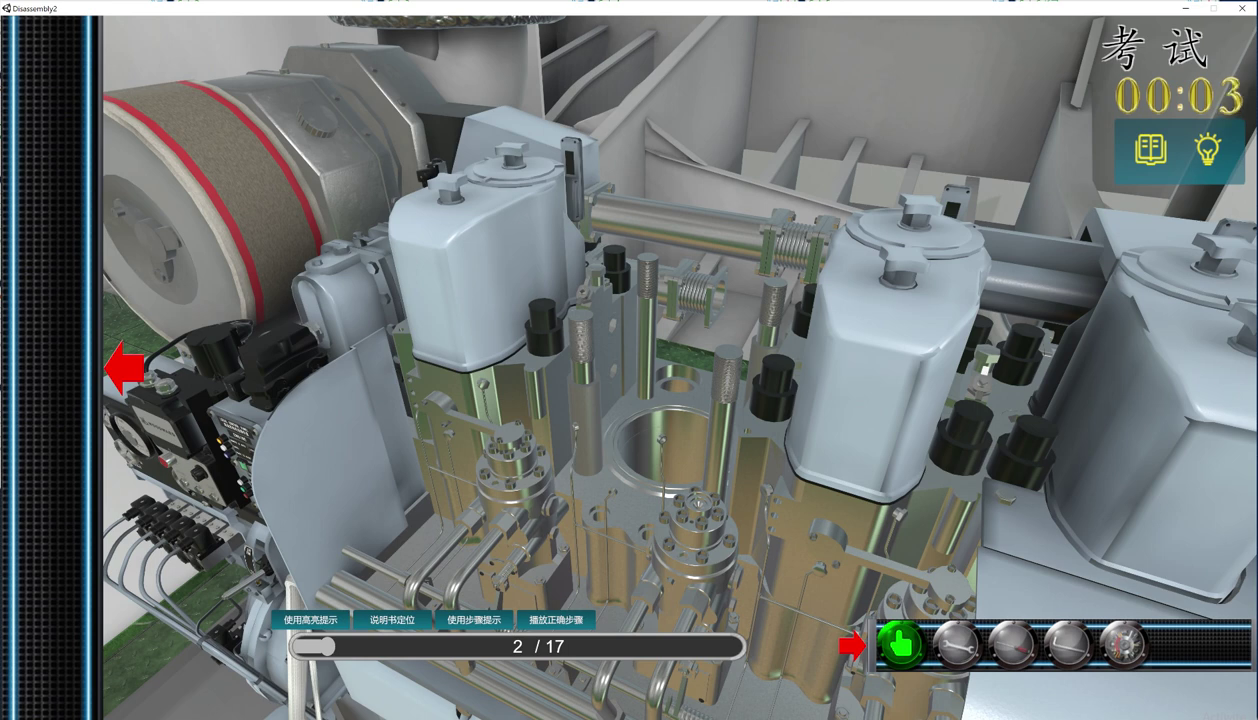
Target the fitted special sleeves and mount the special upper support beam (专用工具上托梁) across them
{"action": "left_click", "coordinate": [588, 425]}
{"action": "left_click", "coordinate": [517, 437]}
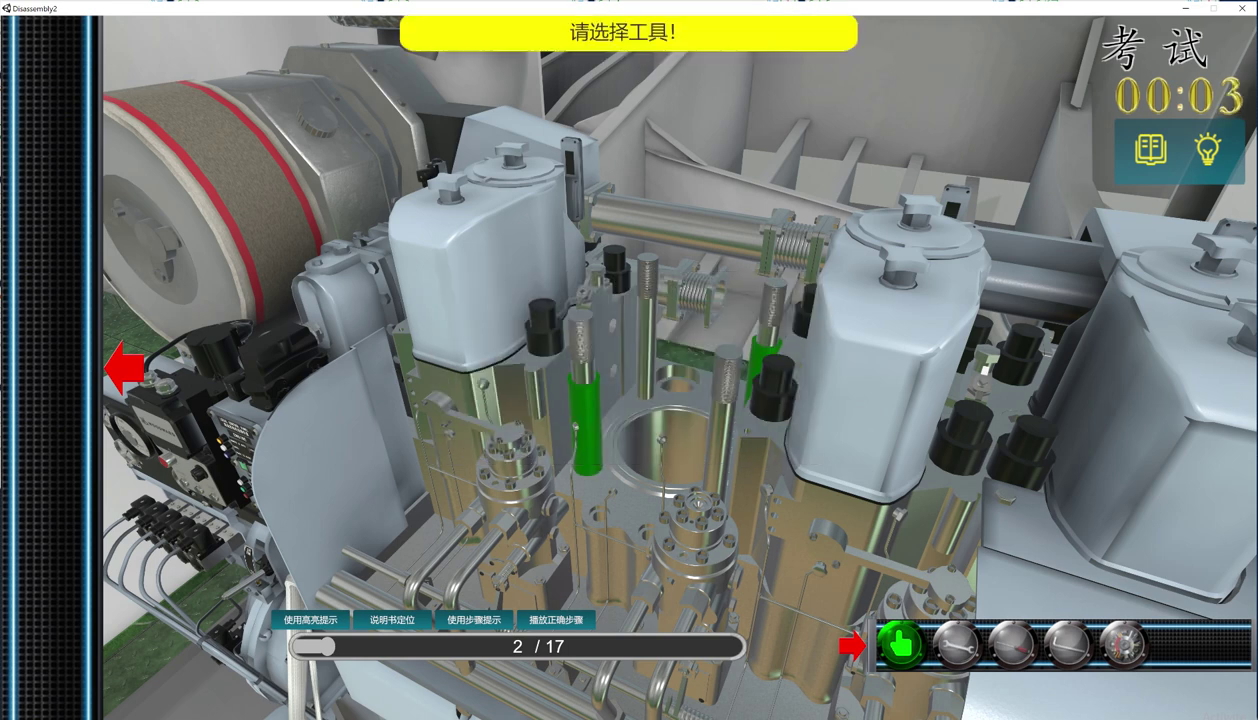
{"action": "left_click", "coordinate": [1124, 645]}
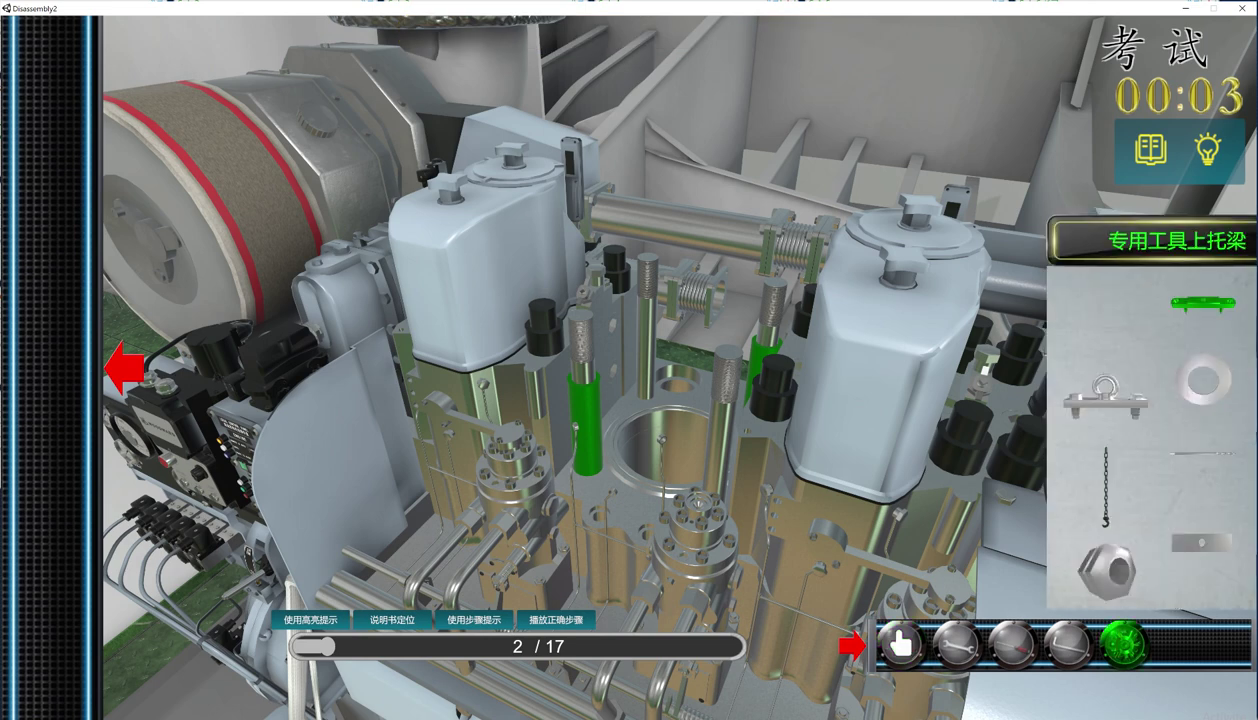
{"action": "left_click", "coordinate": [1203, 303]}
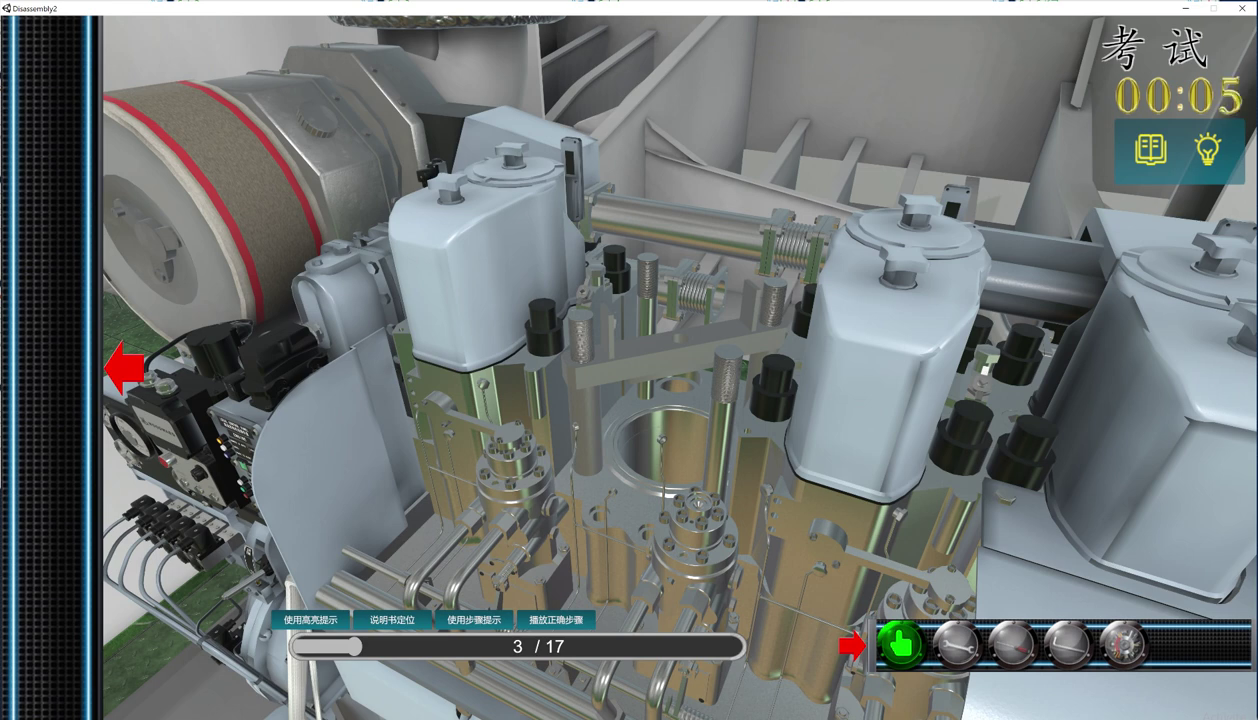
Target the upper support beam and place the round washer over its centre hole
{"action": "left_click", "coordinate": [678, 348]}
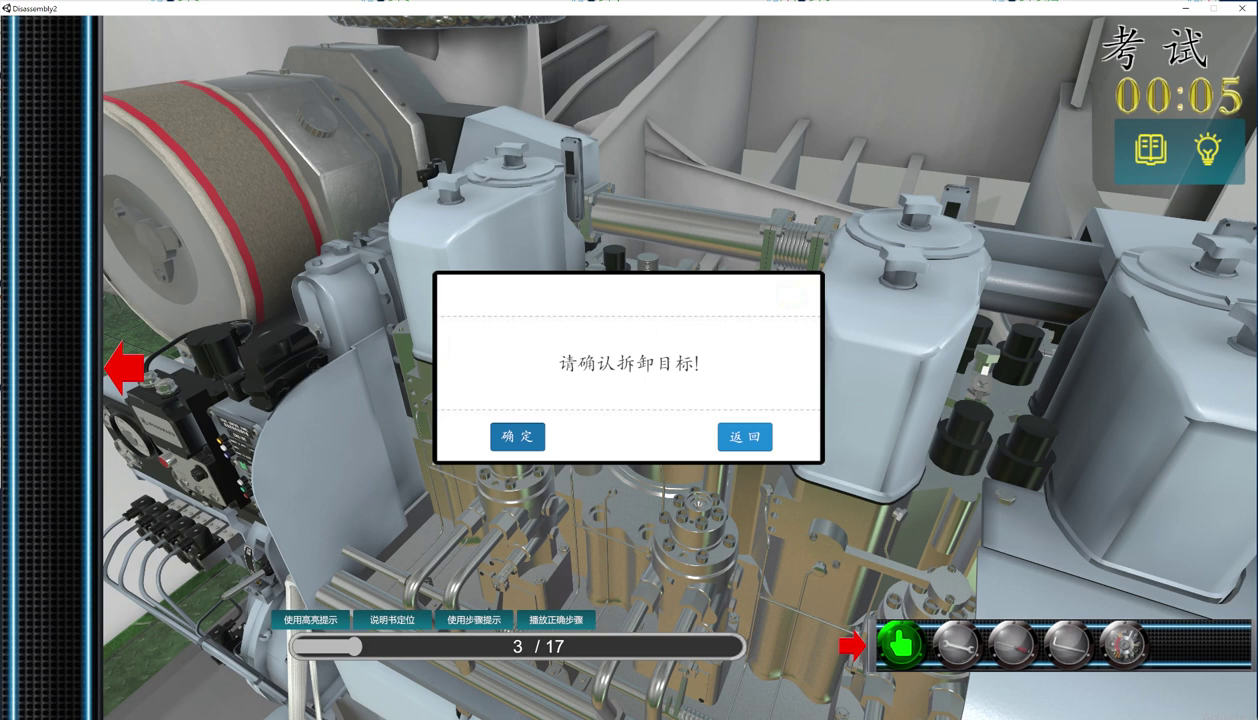
{"action": "left_click", "coordinate": [515, 434]}
{"action": "left_click", "coordinate": [1124, 645]}
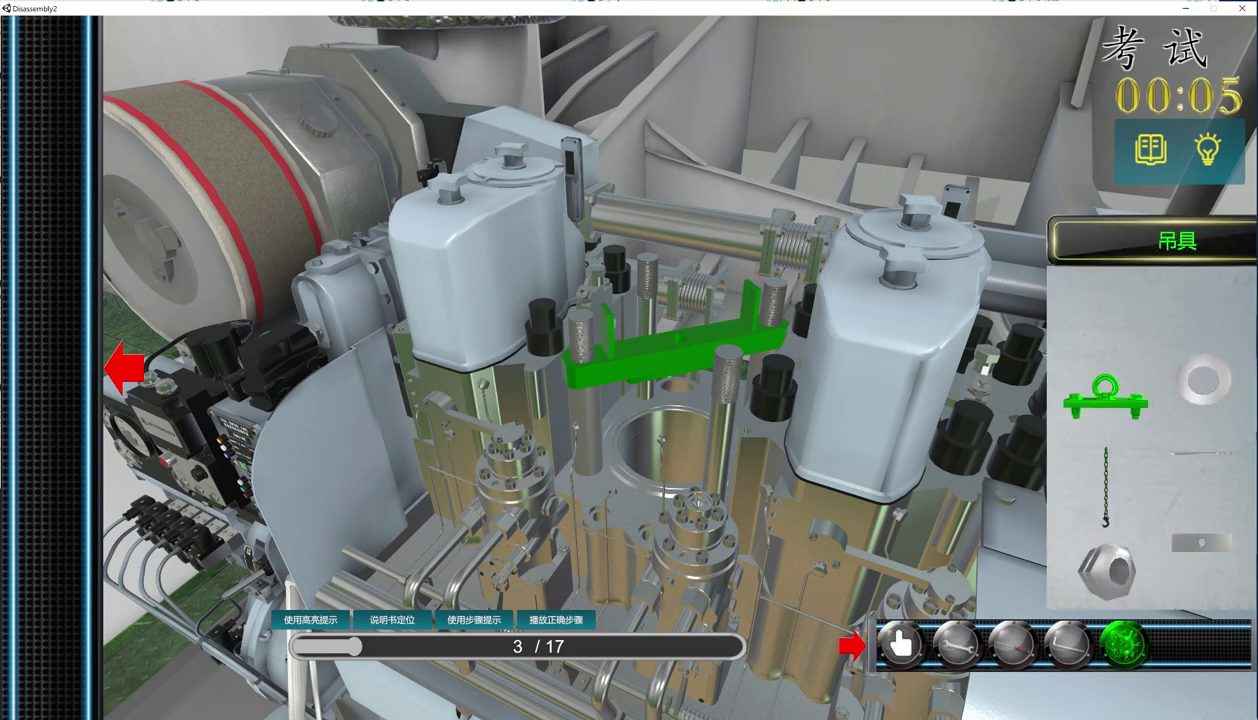
{"action": "left_click", "coordinate": [1202, 377]}
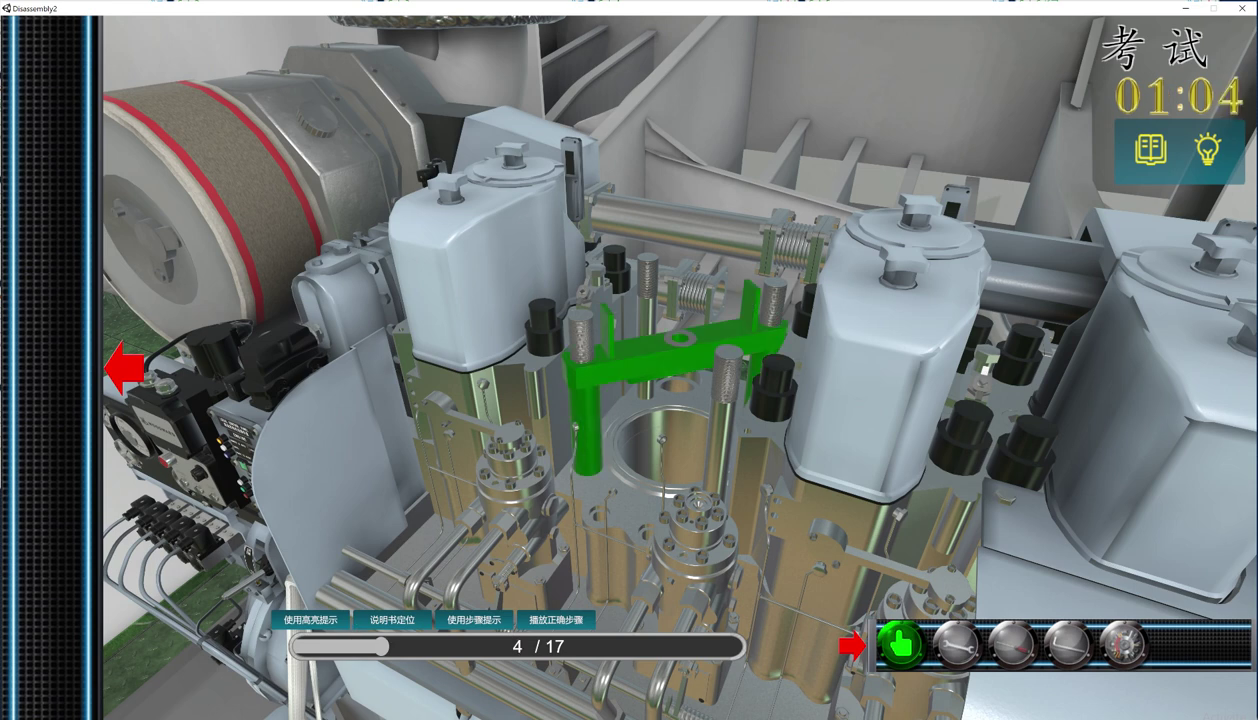
Target the upper support beam with its washer and insert the long threaded lifting rod through it into the cylinder bore
{"action": "left_click", "coordinate": [665, 357]}
{"action": "left_click", "coordinate": [517, 437]}
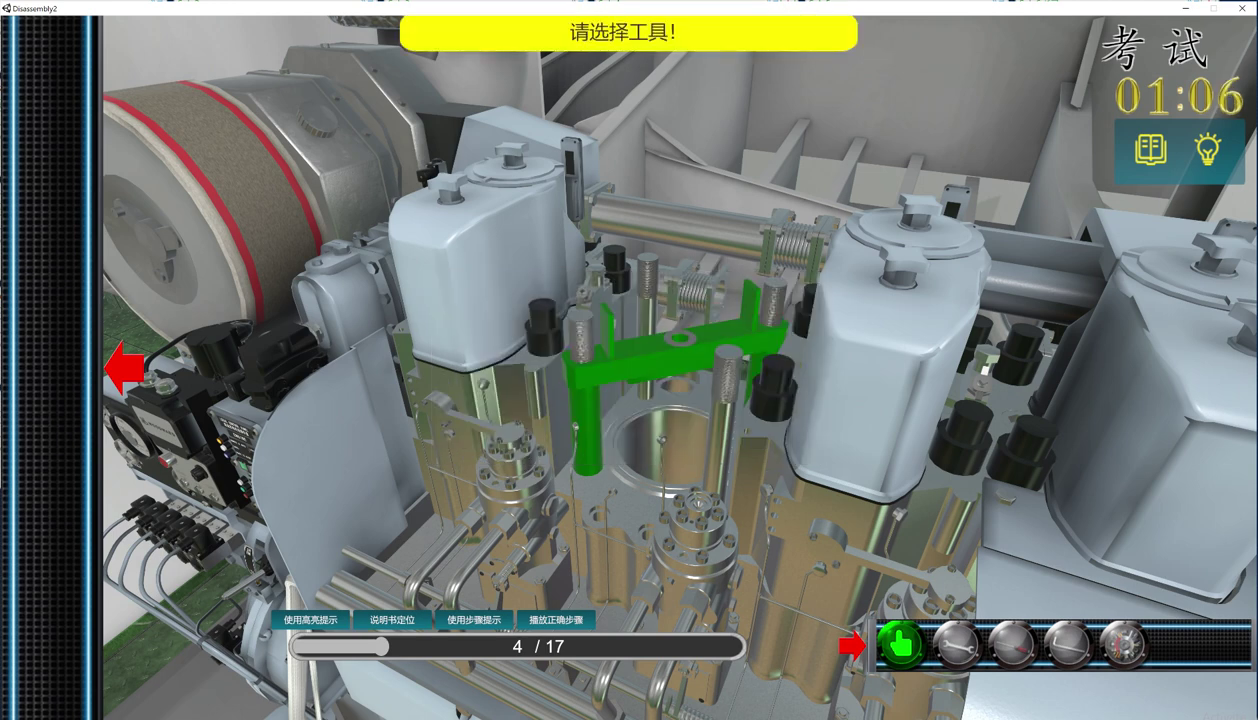
{"action": "left_click", "coordinate": [1123, 645]}
{"action": "left_click", "coordinate": [1106, 488]}
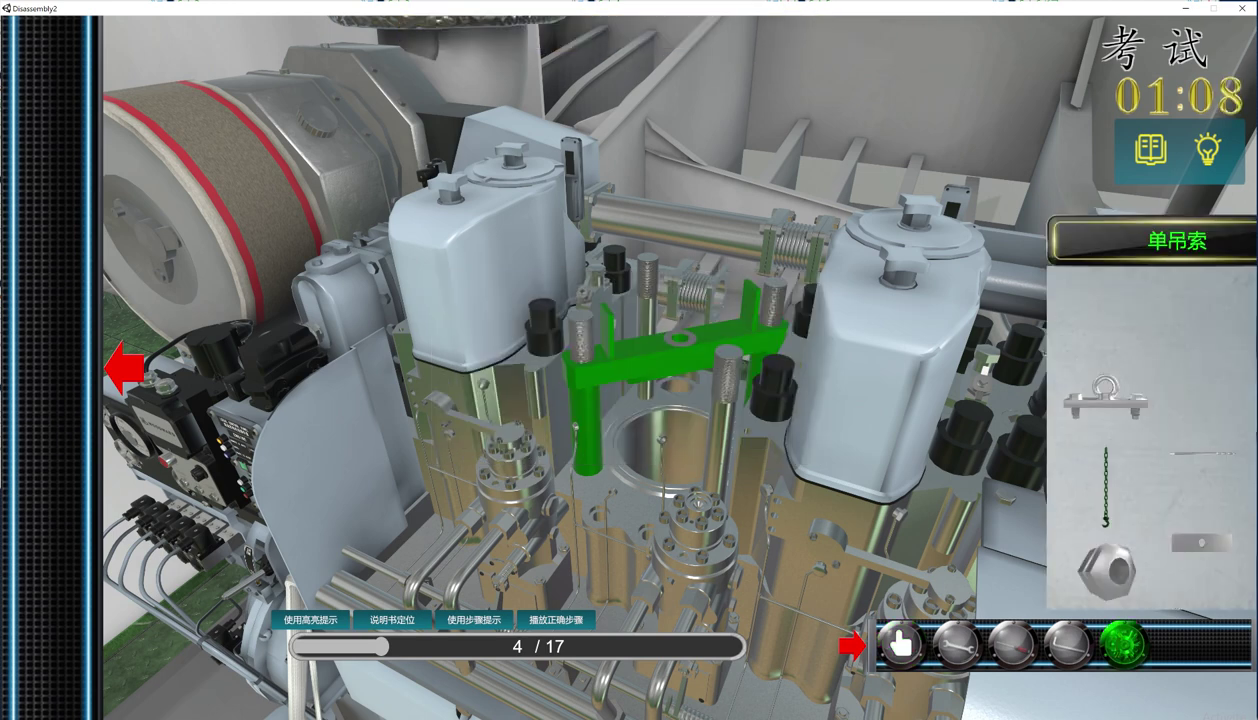
{"action": "left_click", "coordinate": [1203, 453]}
{"action": "left_click", "coordinate": [682, 345]}
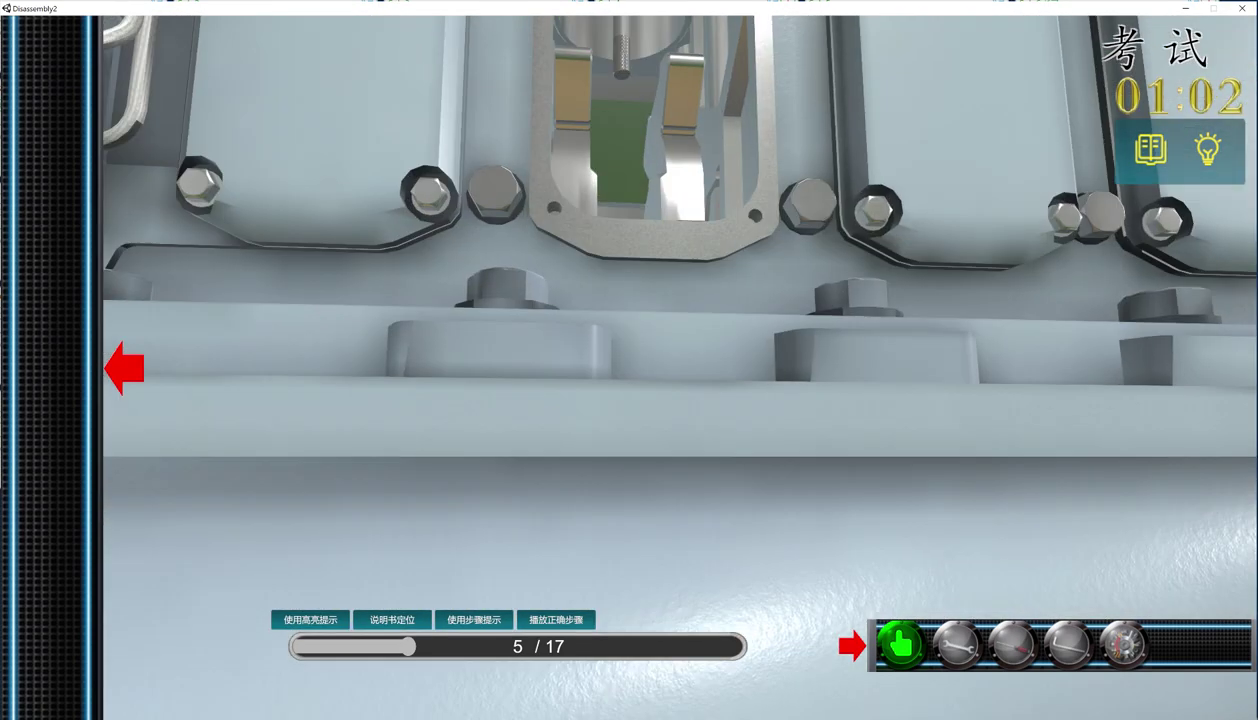
Target the cylinder liner inside the crankcase inspection opening and fit the flat lower support plate beneath it
{"action": "left_click", "coordinate": [648, 36]}
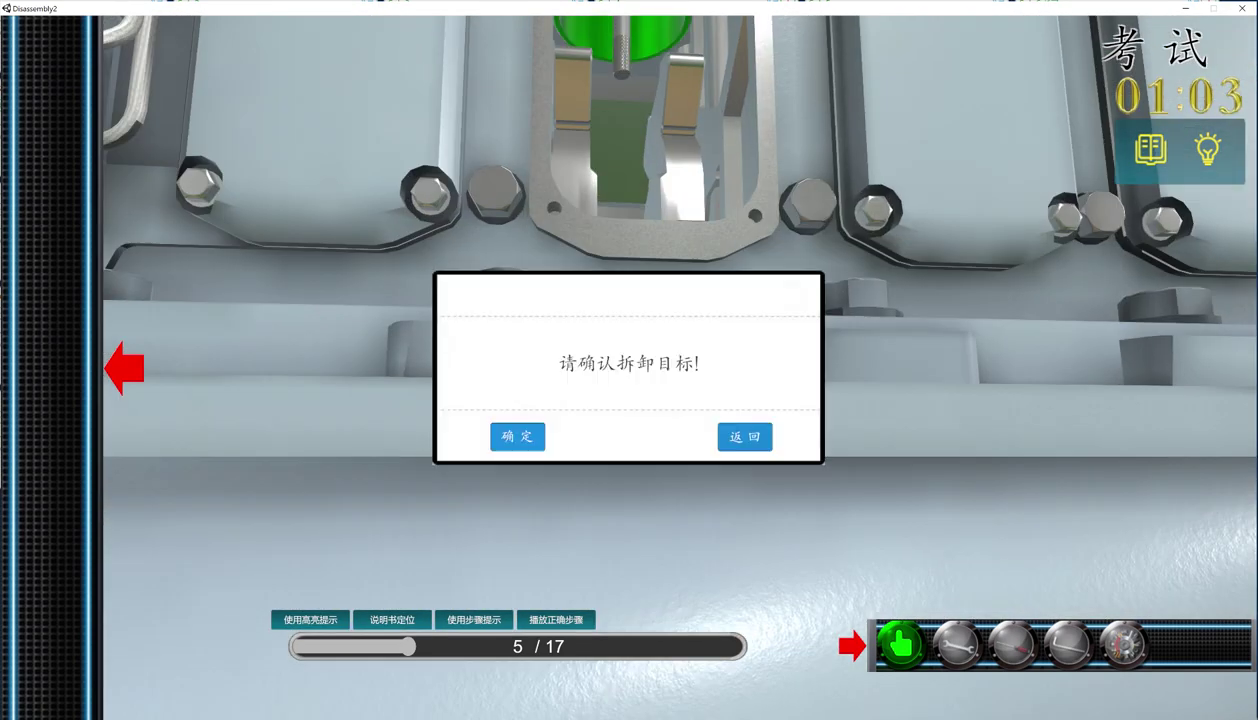
{"action": "left_click", "coordinate": [517, 437]}
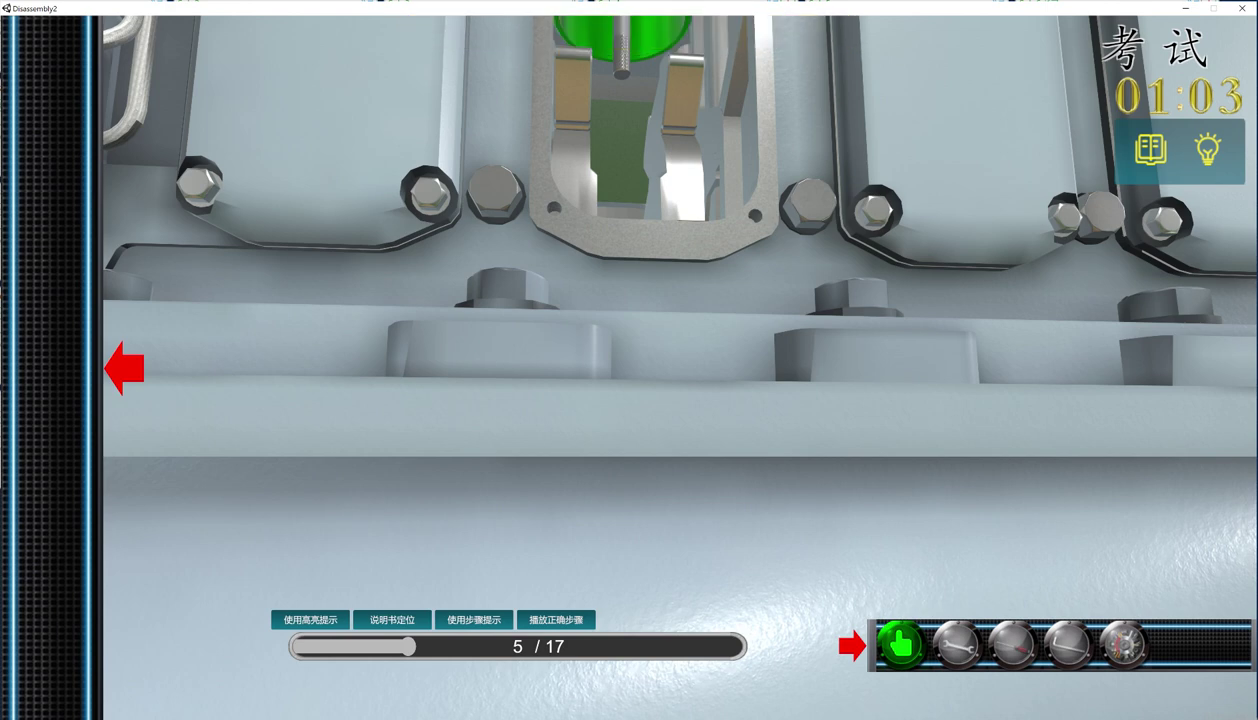
{"action": "left_click", "coordinate": [1124, 645]}
{"action": "left_click", "coordinate": [1201, 543]}
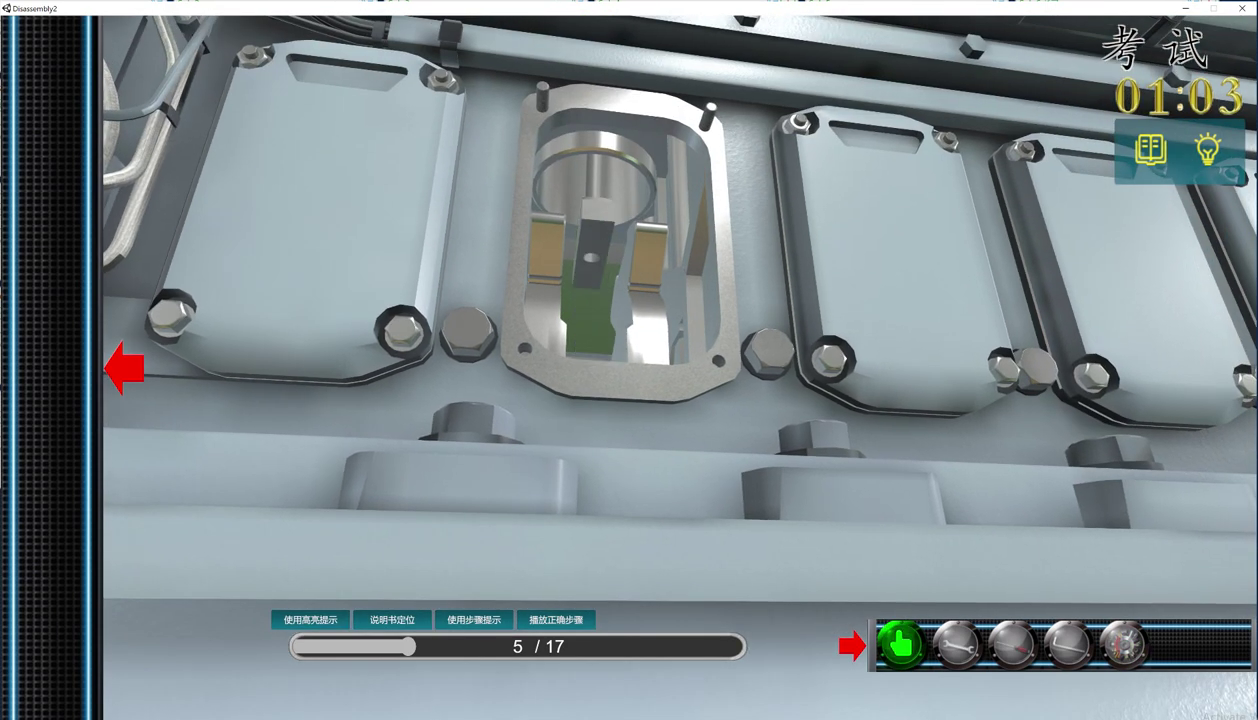
Target the rod end protruding below the lower support plate and fit the hexagon nut onto it
{"action": "left_click", "coordinate": [593, 225]}
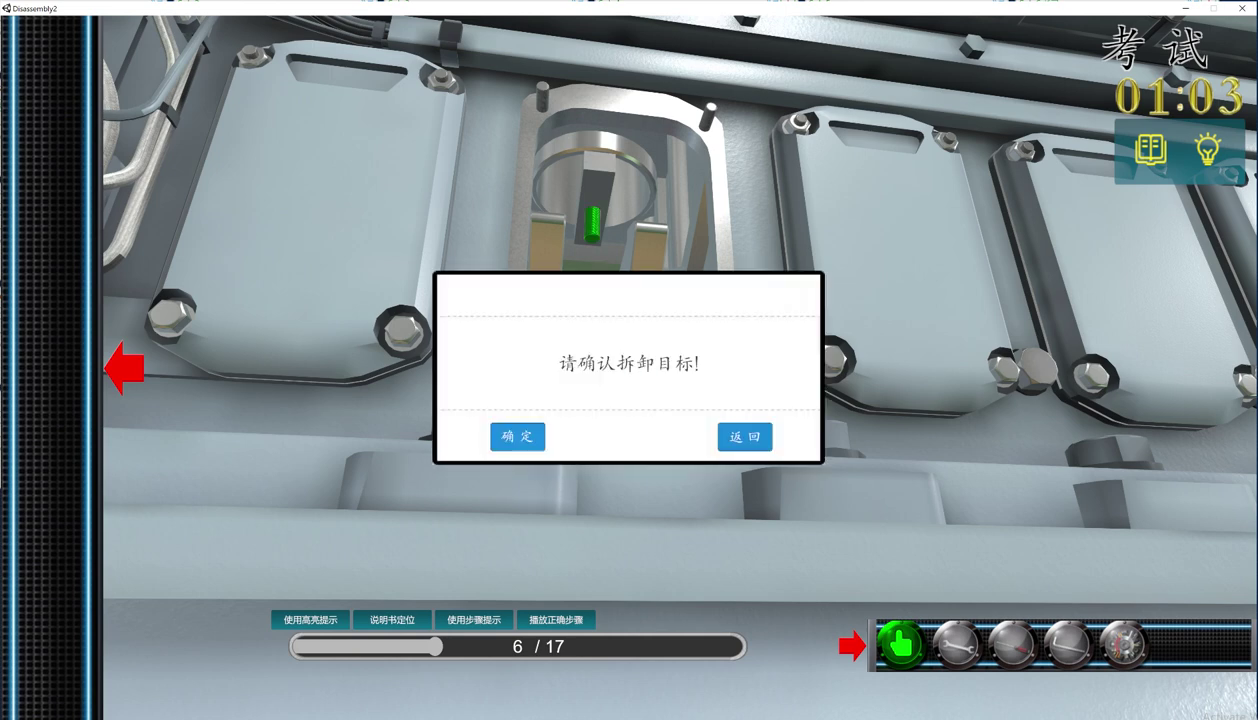
{"action": "left_click", "coordinate": [517, 437]}
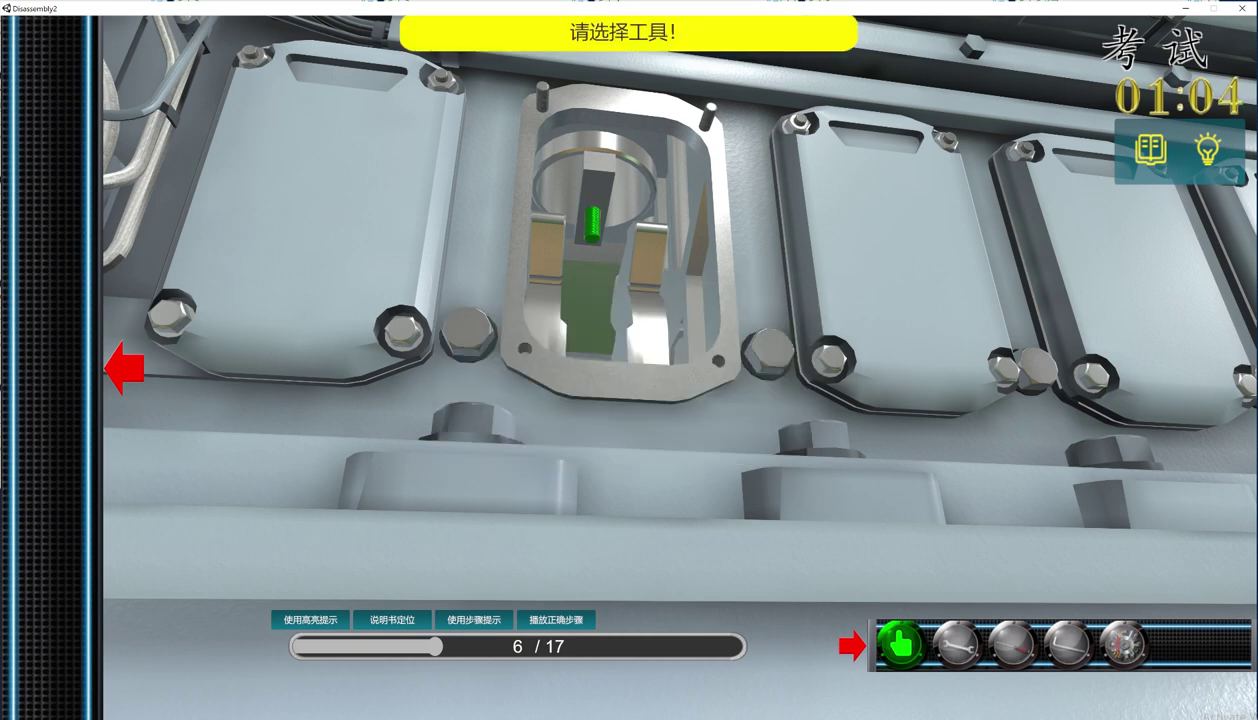
{"action": "left_click", "coordinate": [1124, 645]}
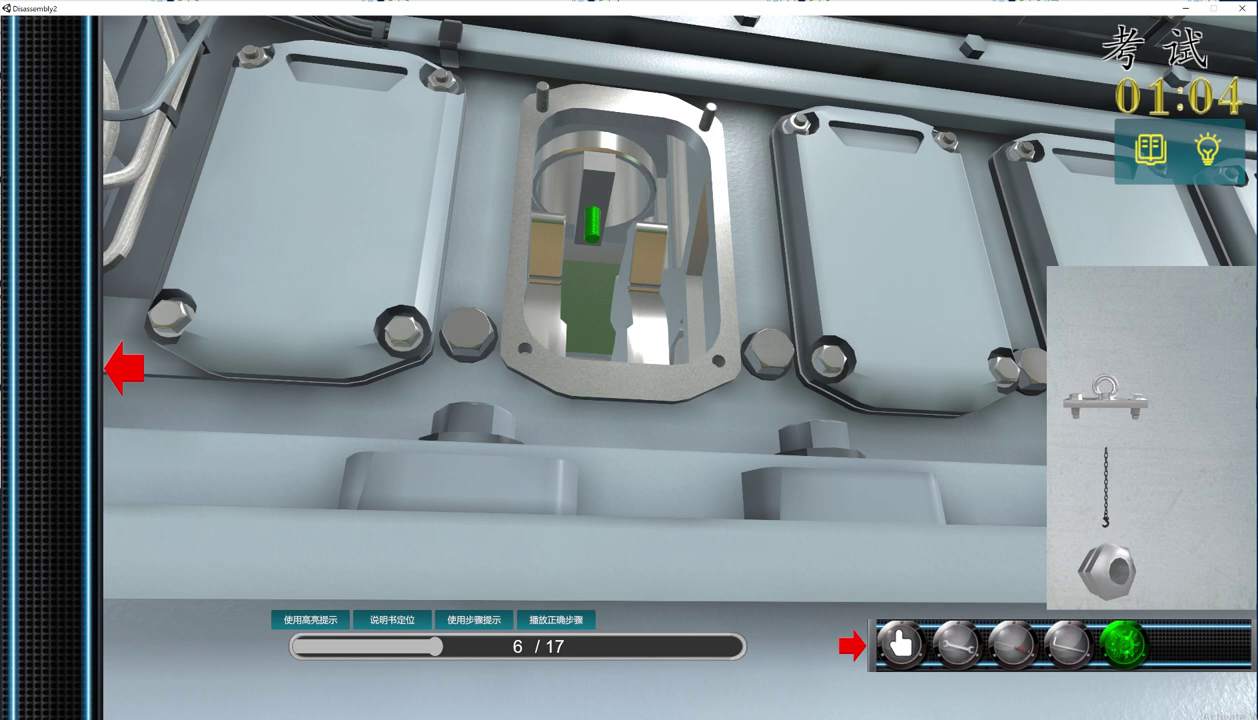
{"action": "left_click", "coordinate": [1107, 571]}
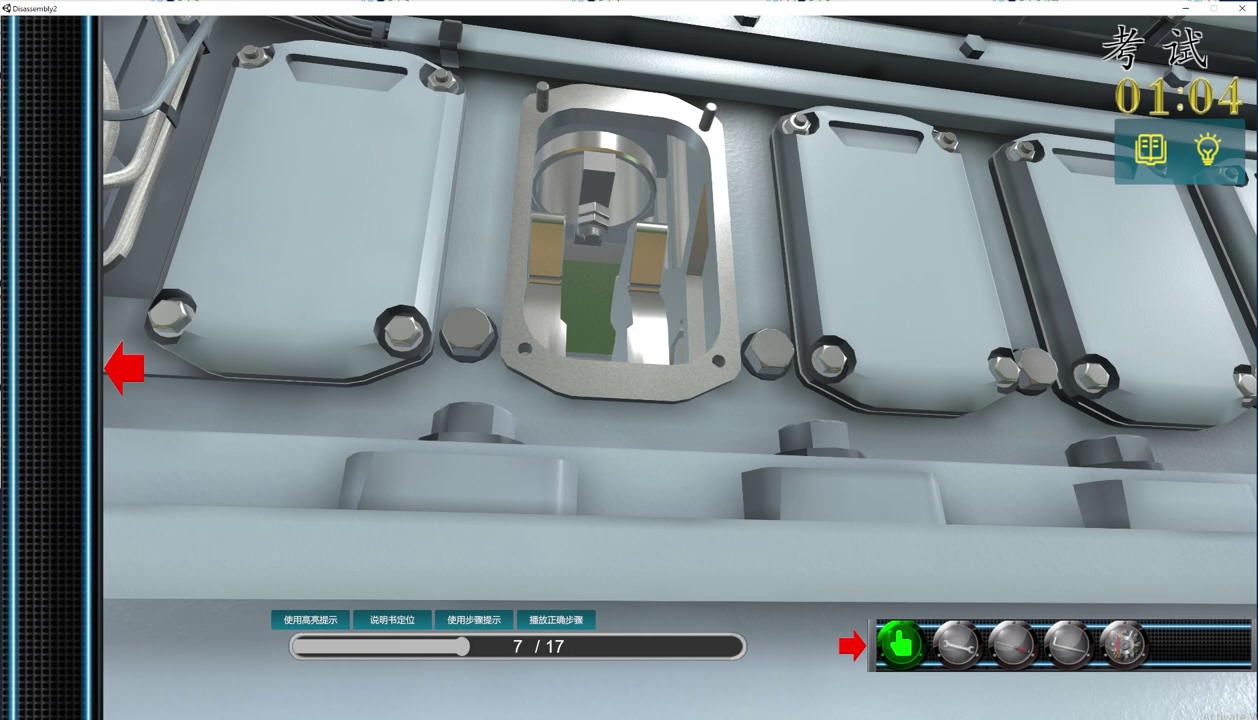
Target the liner and lower support assembly in the crankcase opening and tighten the nut with the open-end wrench
{"action": "left_click", "coordinate": [595, 190]}
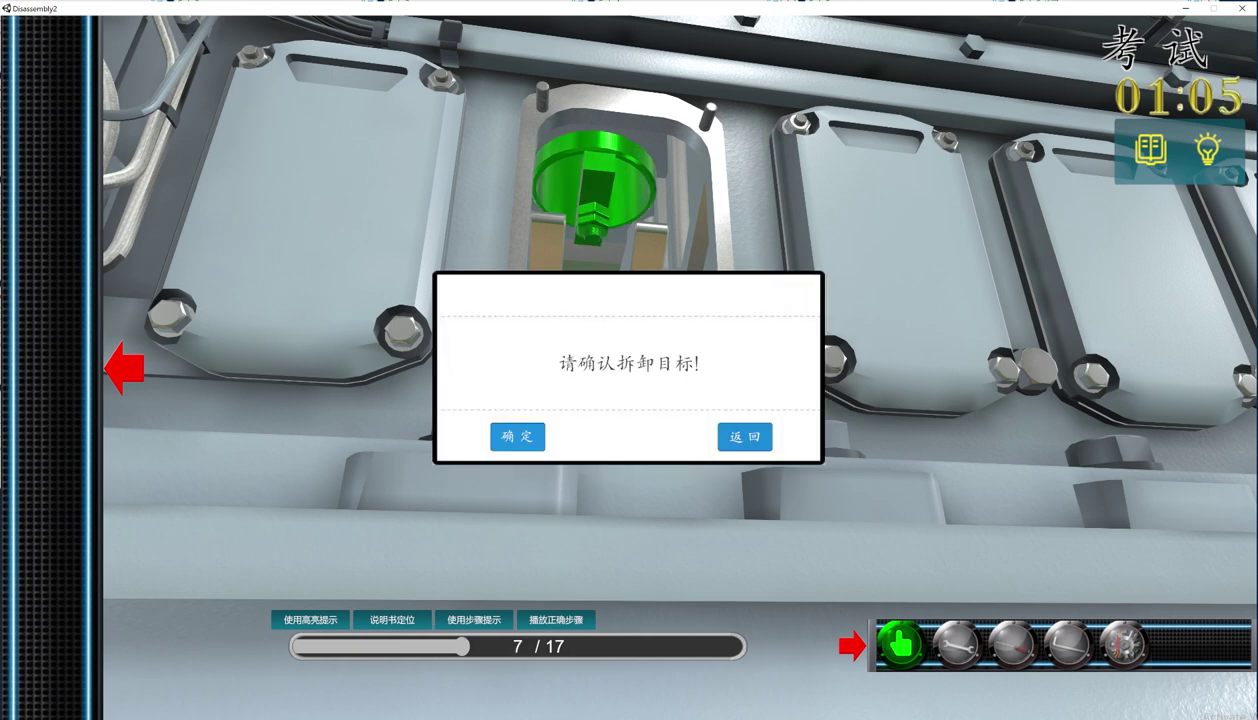
{"action": "left_click", "coordinate": [517, 437]}
{"action": "left_click", "coordinate": [901, 645]}
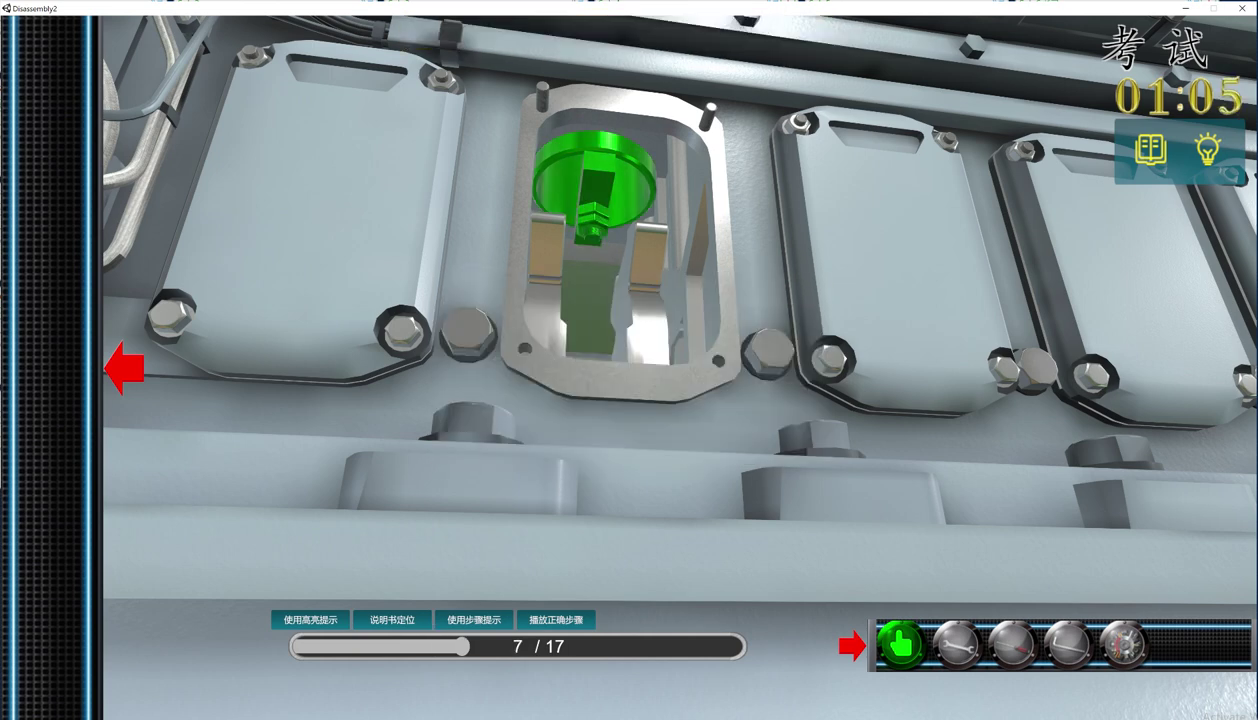
{"action": "left_click", "coordinate": [957, 645]}
{"action": "left_click", "coordinate": [957, 645]}
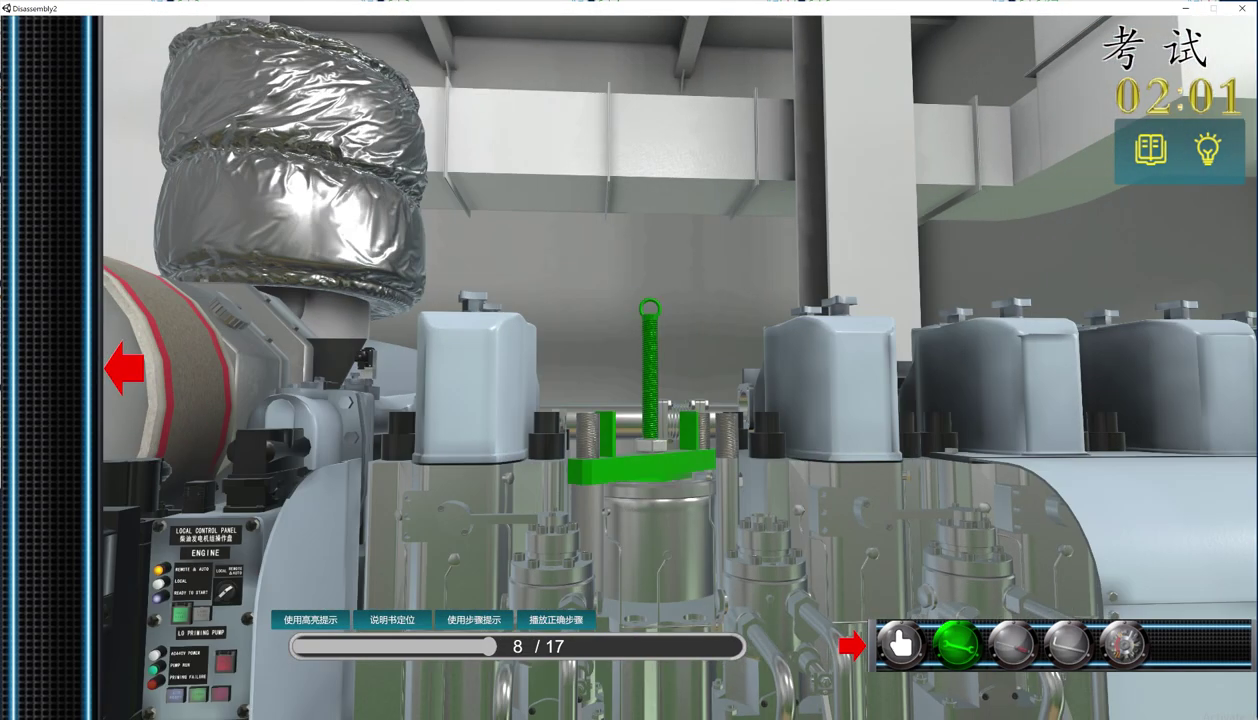
Try to work on the upper support beam and lifting rod with the open-end wrench
{"action": "left_click", "coordinate": [644, 466]}
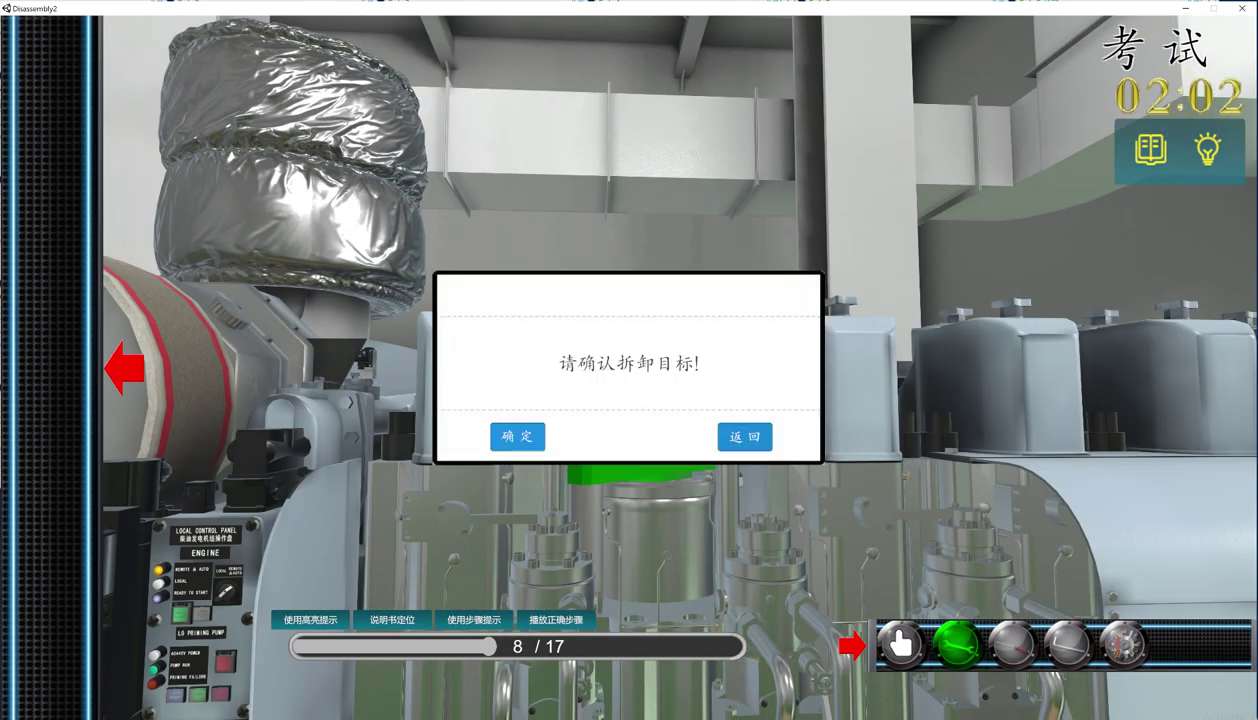
{"action": "left_click", "coordinate": [517, 437]}
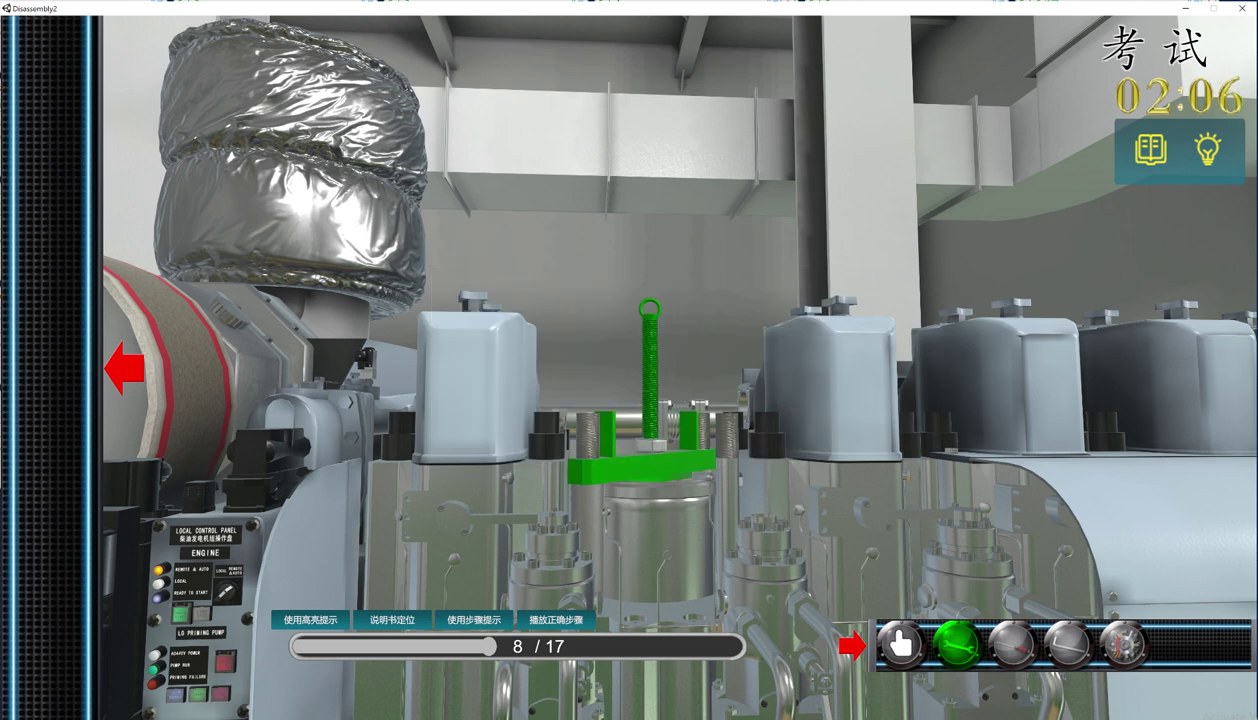
{"action": "left_click", "coordinate": [644, 466]}
{"action": "left_click", "coordinate": [517, 436]}
{"action": "left_click", "coordinate": [901, 645]}
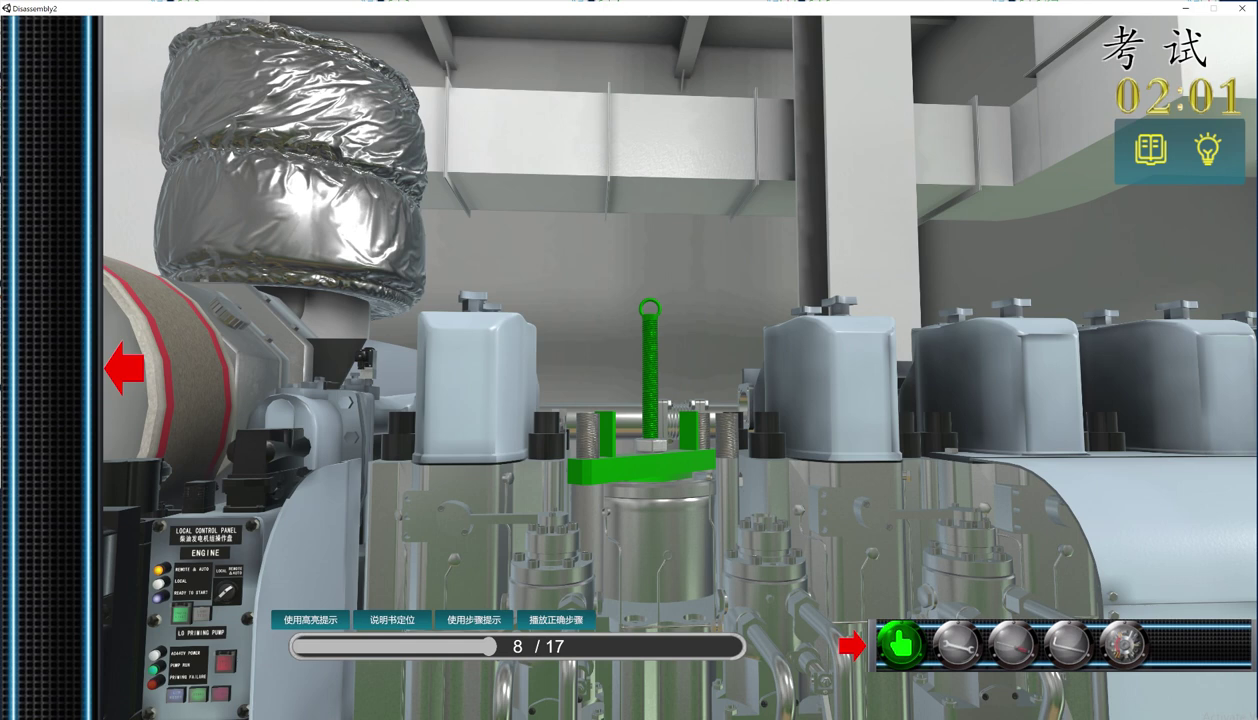
{"action": "left_click", "coordinate": [957, 645]}
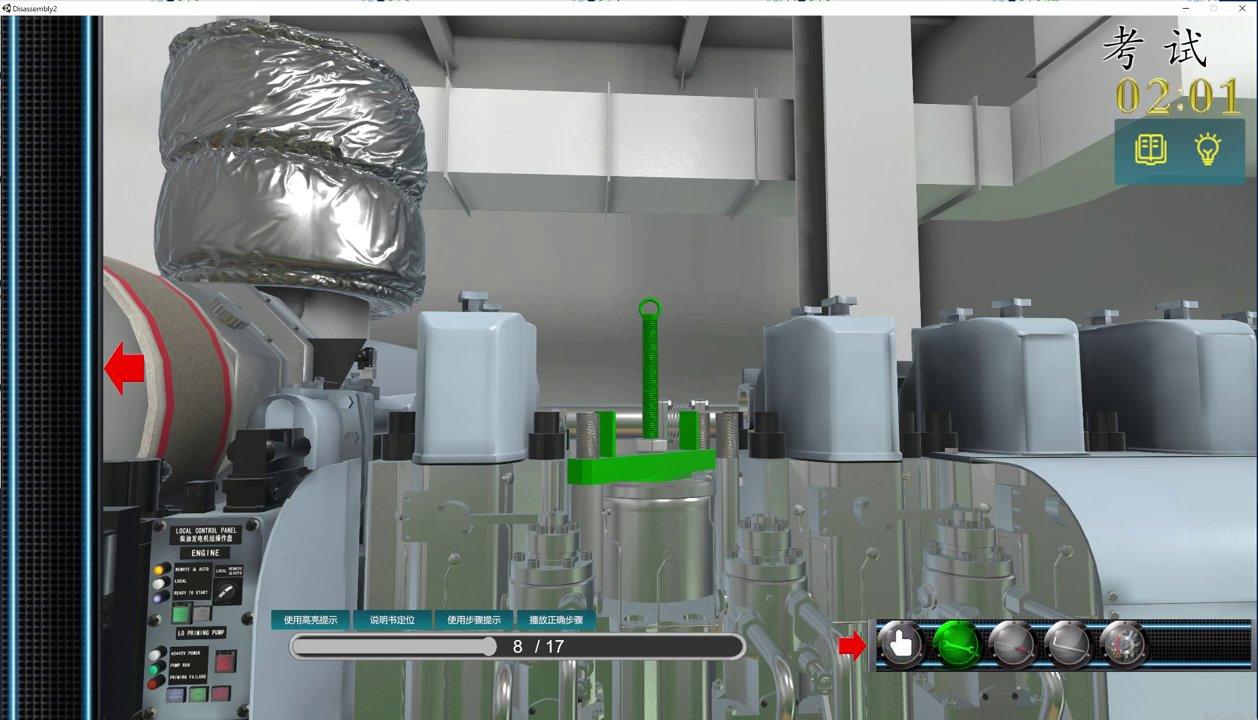
Target the upper support beam assembly and hook the single chain sling (单吊索) into the lifting rod's eye
{"action": "left_click", "coordinate": [650, 466]}
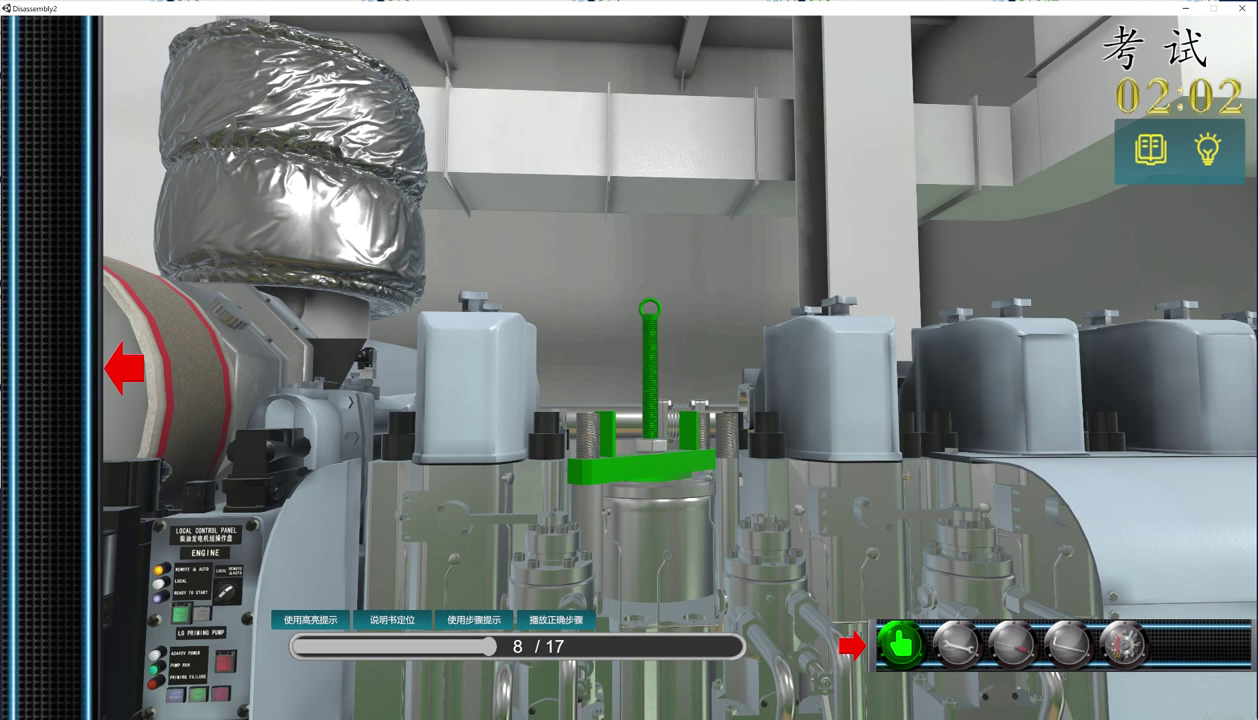
{"action": "left_click", "coordinate": [1123, 645]}
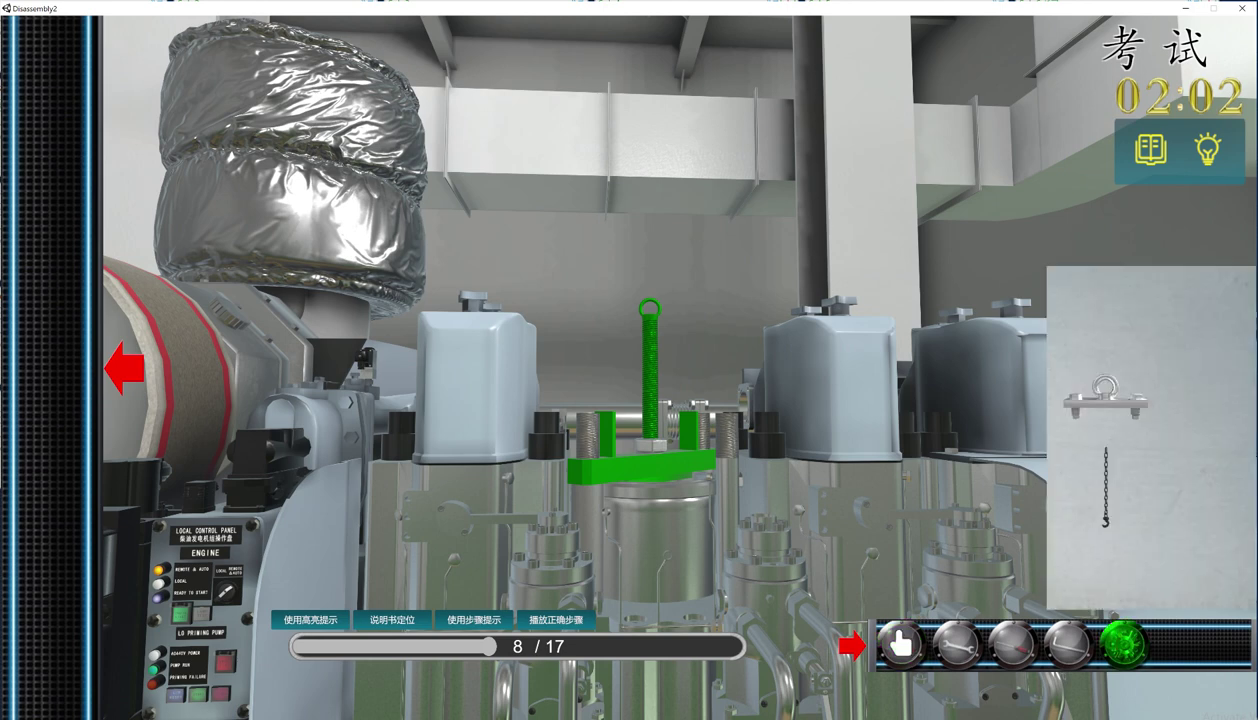
{"action": "left_click", "coordinate": [1106, 486]}
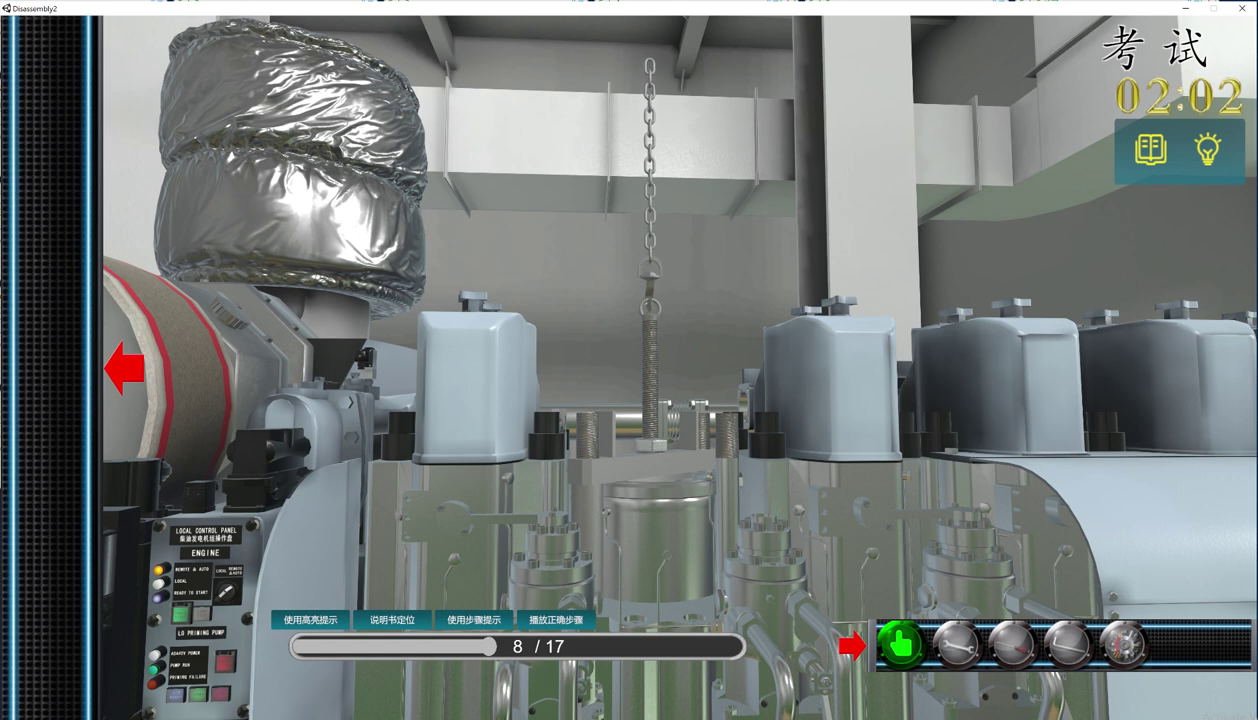
Target the cylinder liner with its lifting assembly and hoist it out of the engine by hand operation
{"action": "left_click", "coordinate": [658, 543]}
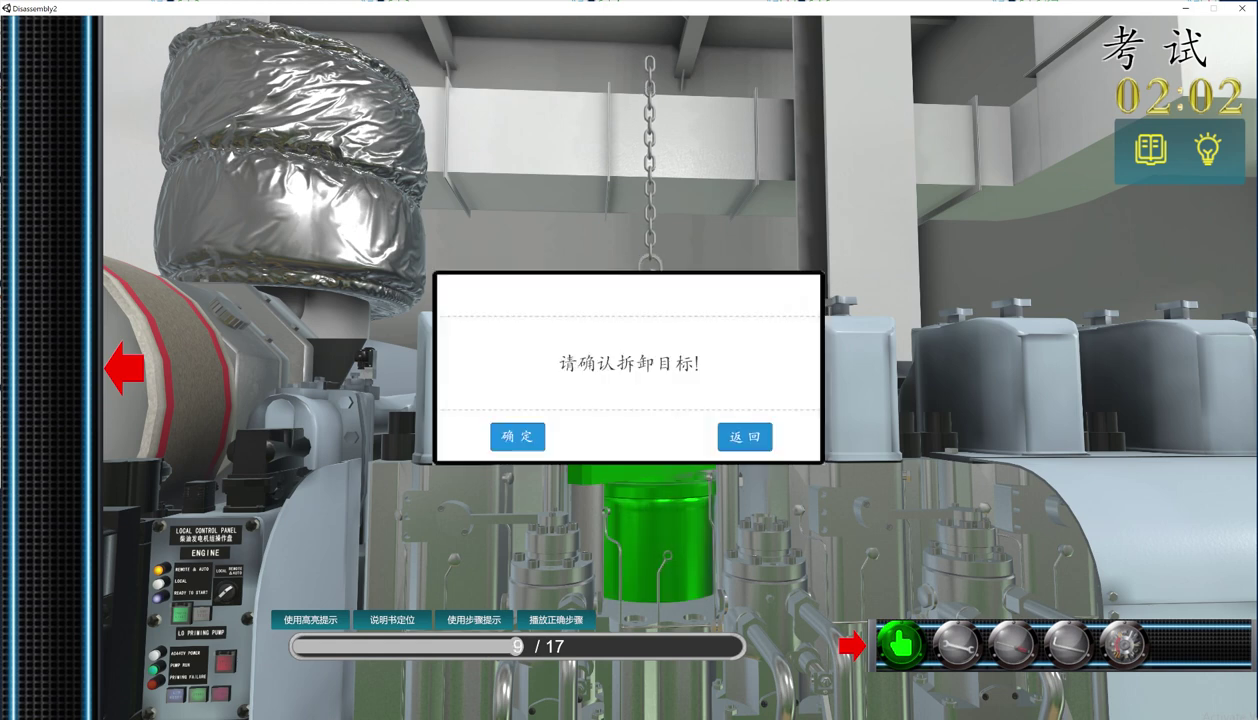
{"action": "left_click", "coordinate": [517, 437]}
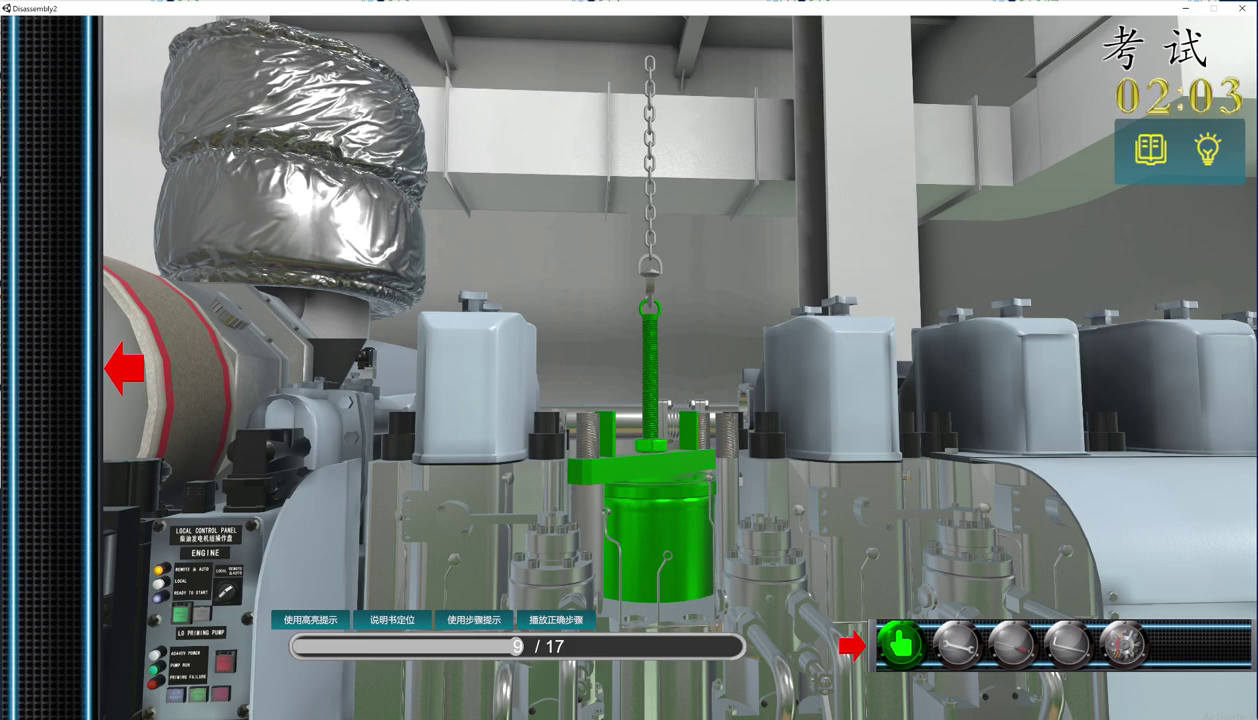
{"action": "left_click", "coordinate": [901, 645]}
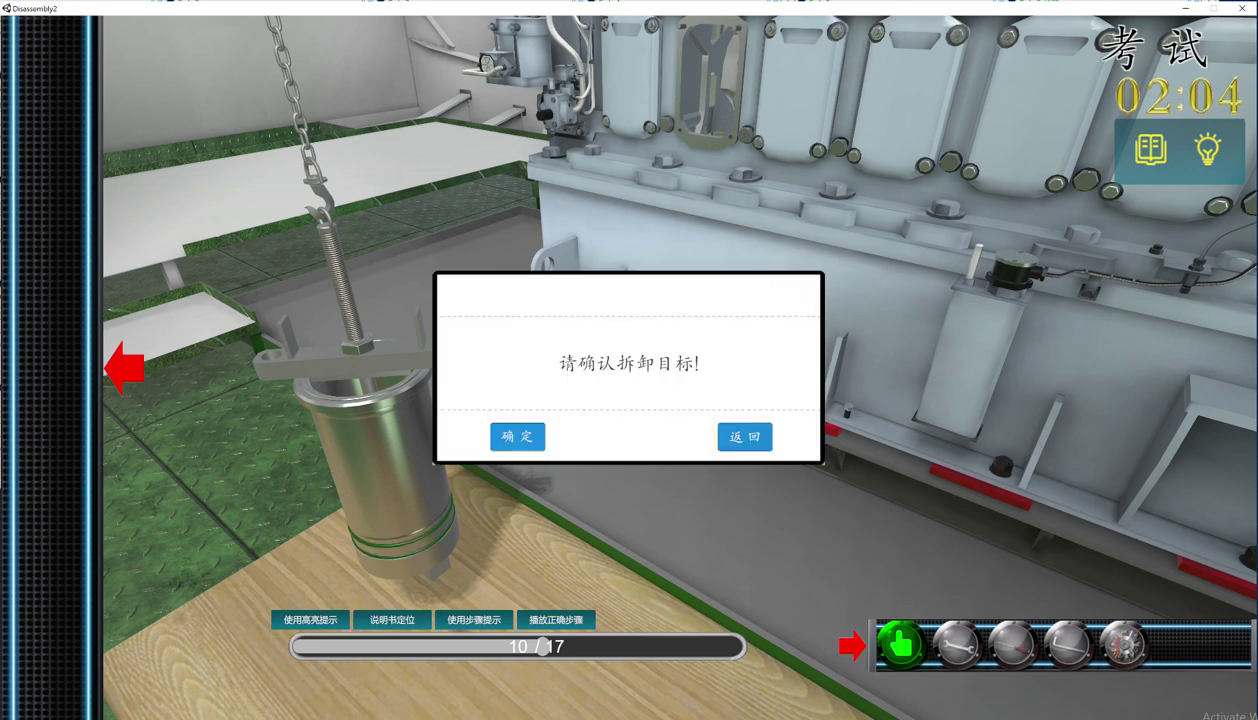
Remove the green sealing rings from the suspended cylinder liner and lower the liner onto the wooden board
{"action": "left_click", "coordinate": [518, 437]}
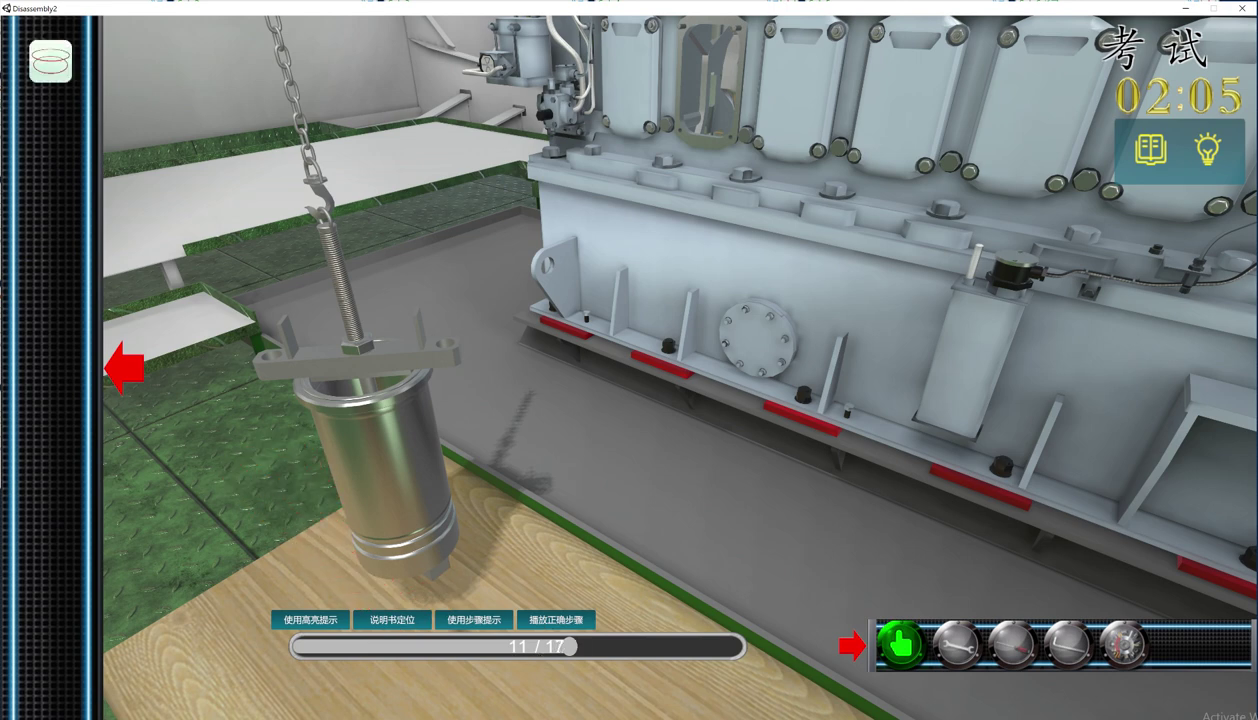
{"action": "left_click", "coordinate": [388, 470]}
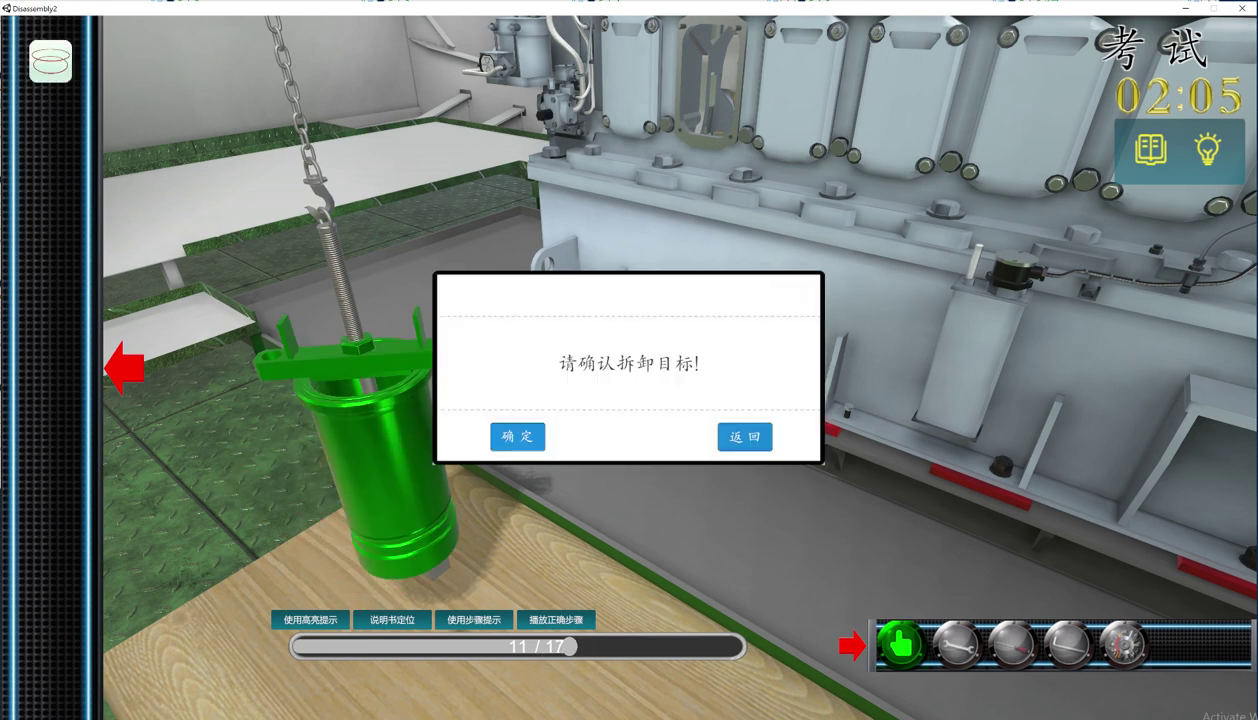
{"action": "left_click", "coordinate": [517, 436]}
{"action": "left_click", "coordinate": [901, 645]}
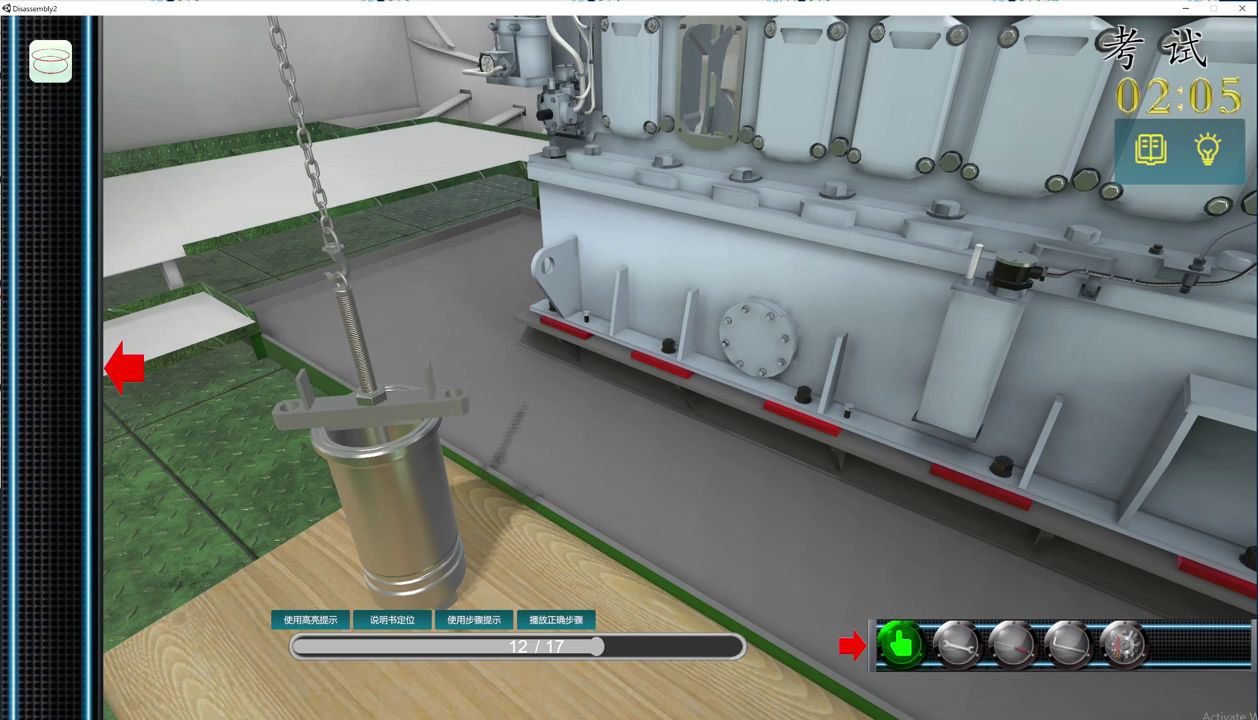
Unhook the chain sling from the lifting rod and lay the cylinder liner on its side on the wooden board
{"action": "left_click", "coordinate": [318, 190]}
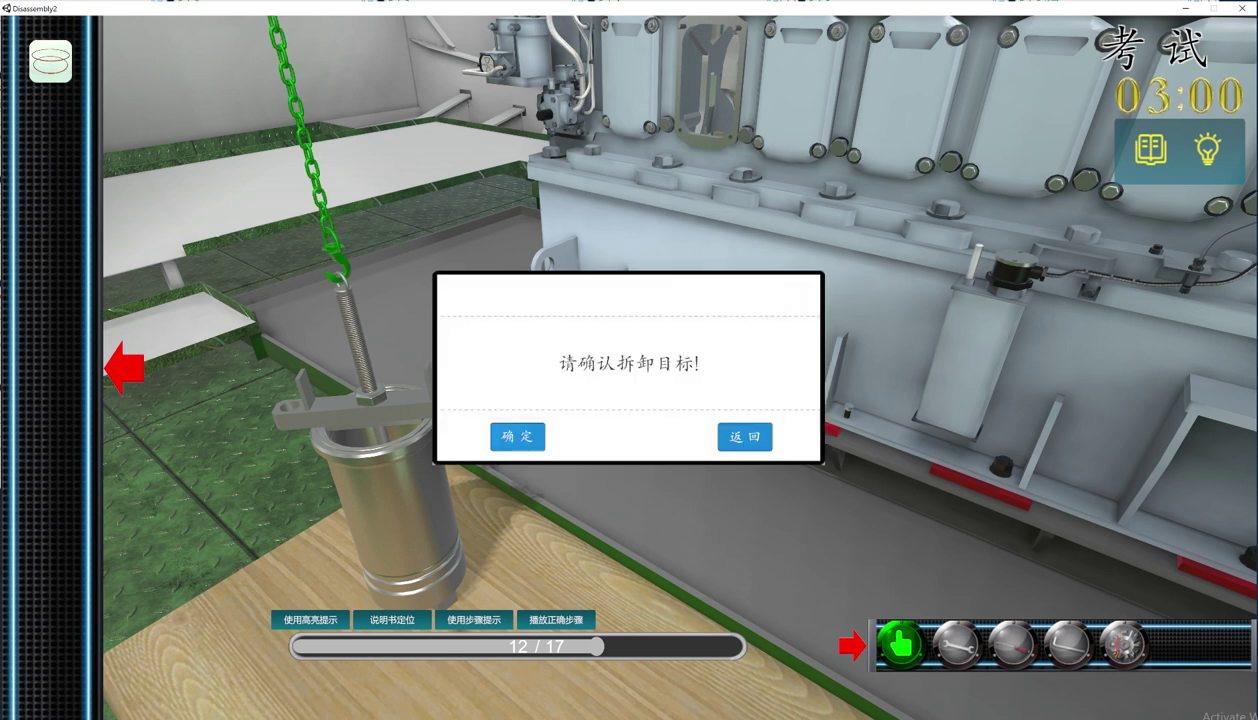
{"action": "left_click", "coordinate": [517, 436]}
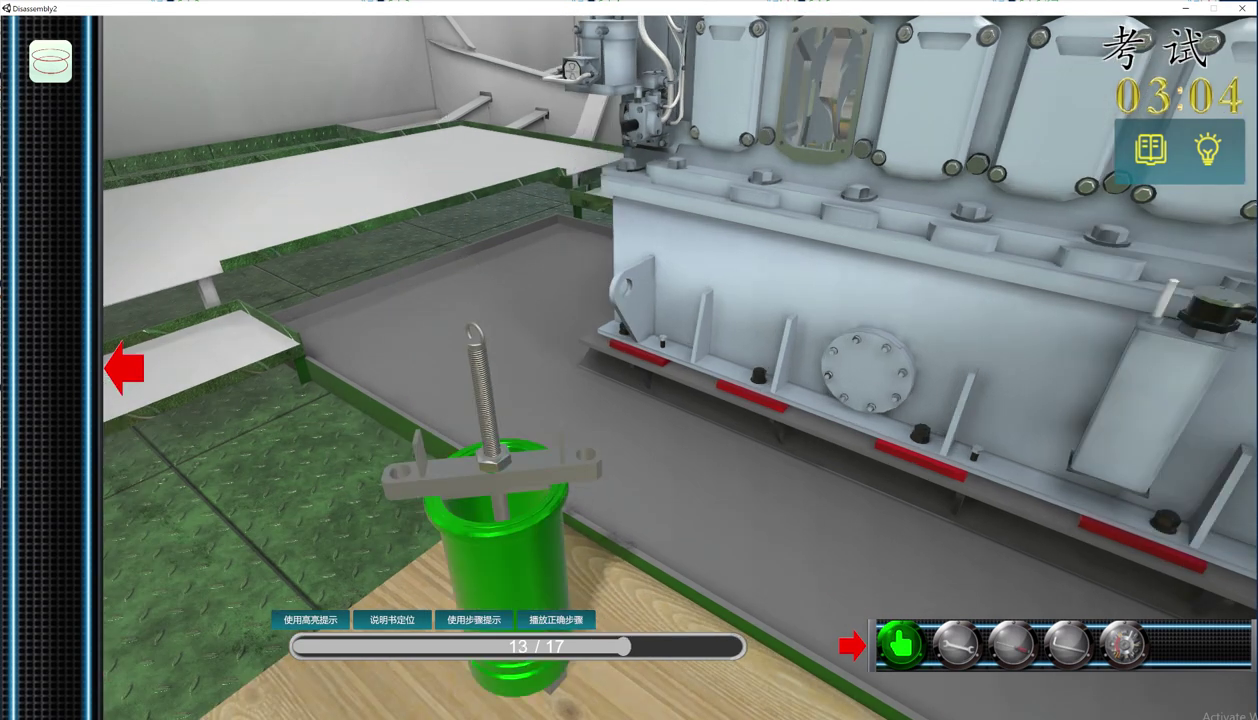
{"action": "left_click", "coordinate": [507, 555]}
{"action": "left_click", "coordinate": [517, 436]}
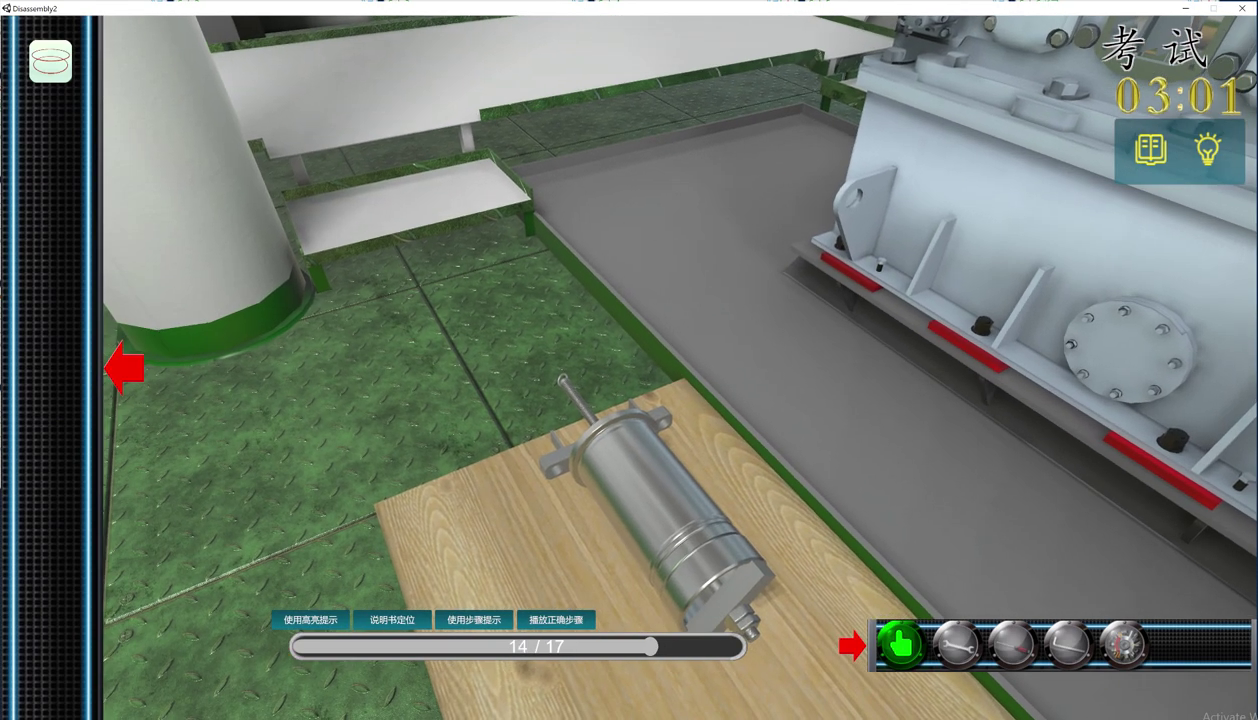
Target the nut below the lower support beam and remove it with the open-end wrench
{"action": "left_click", "coordinate": [743, 620]}
{"action": "left_click", "coordinate": [517, 437]}
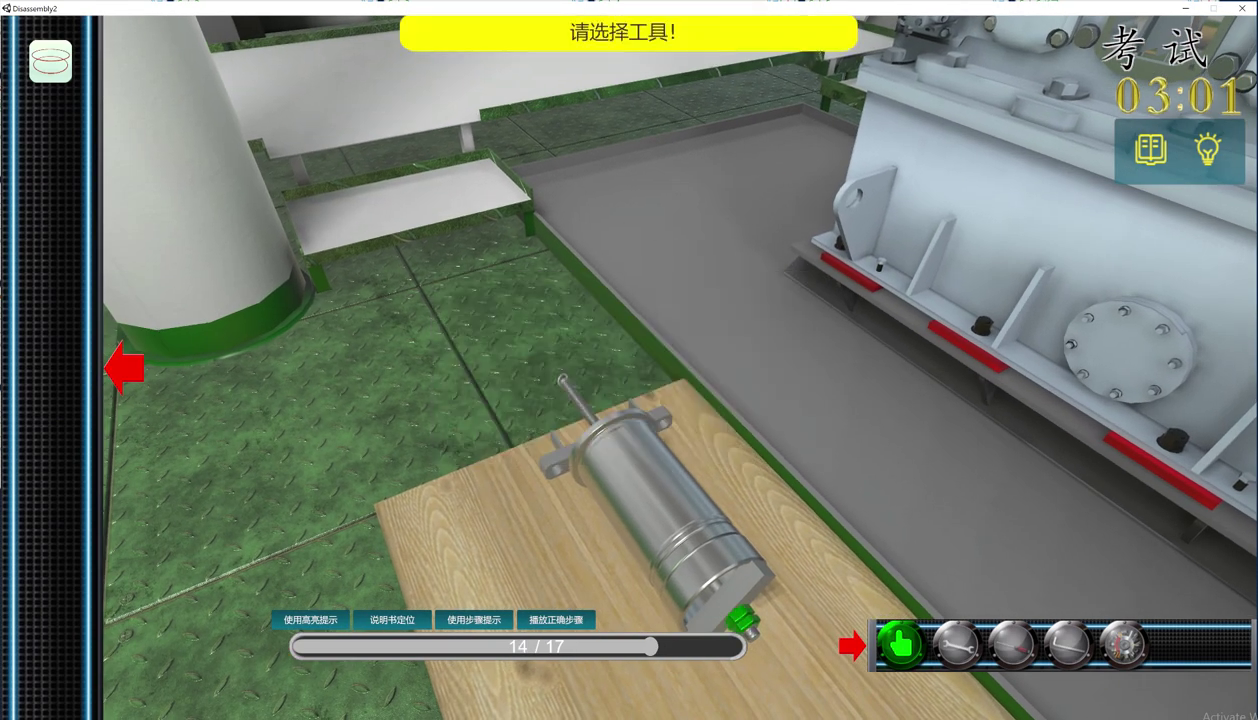
{"action": "left_click", "coordinate": [957, 645]}
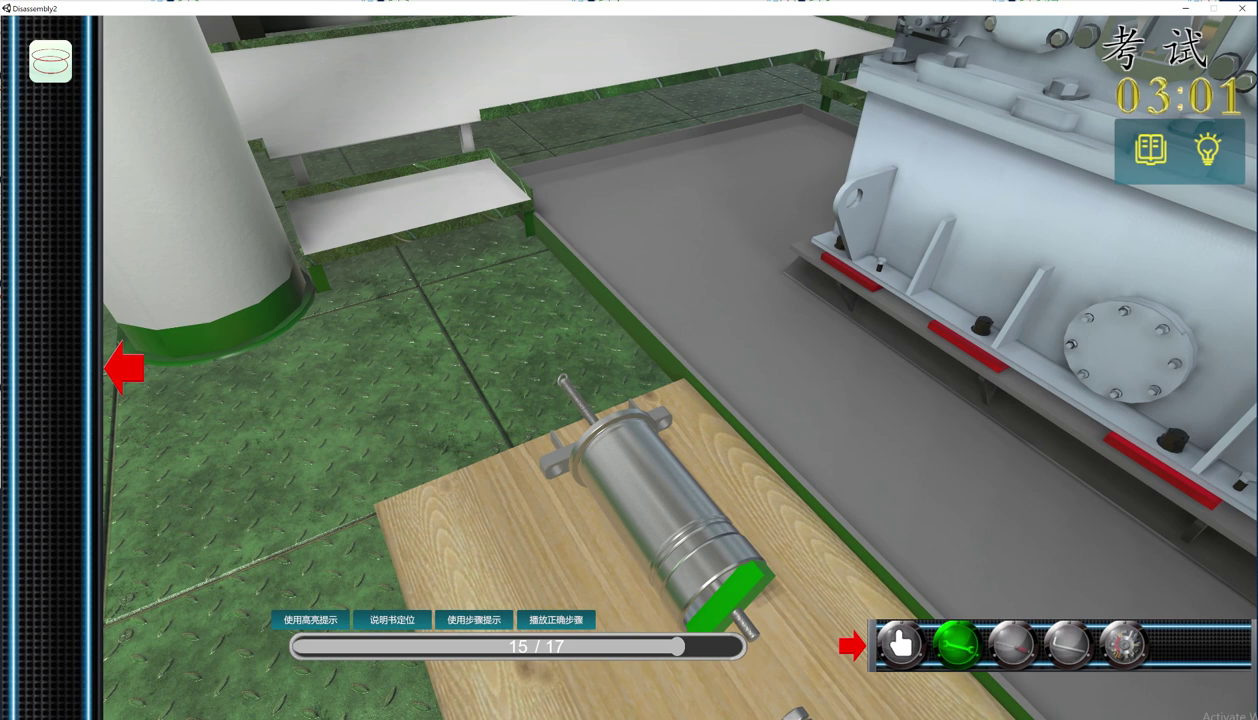
Take the lower support beam off by hand and pull the lifting rod with the upper beam out of the liner
{"action": "left_click", "coordinate": [733, 594]}
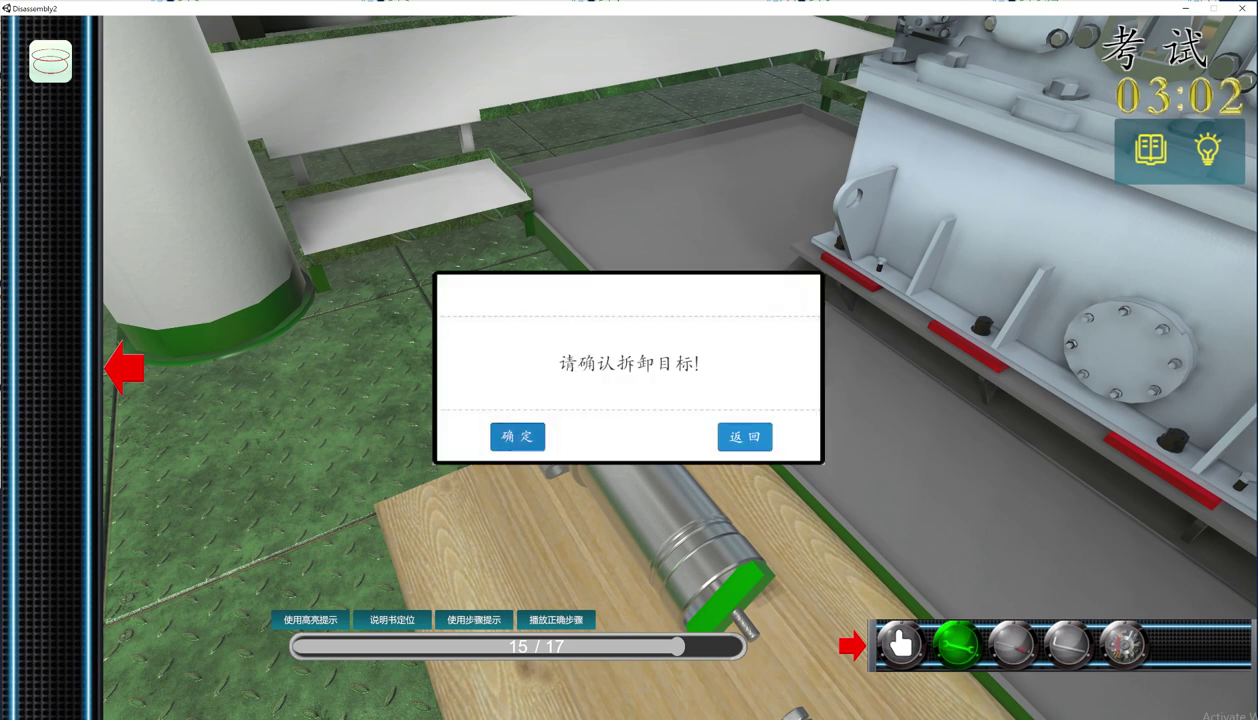
{"action": "left_click", "coordinate": [518, 435]}
{"action": "left_click", "coordinate": [901, 645]}
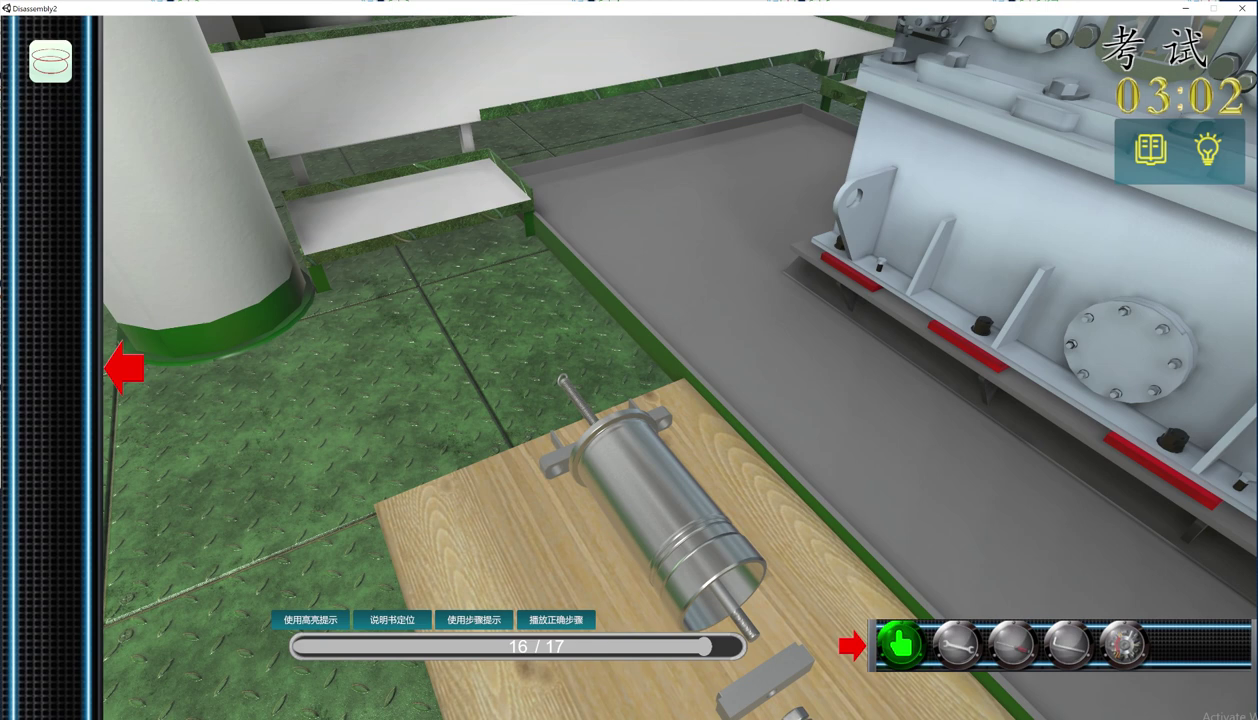
{"action": "left_click", "coordinate": [735, 608]}
{"action": "left_click", "coordinate": [517, 435]}
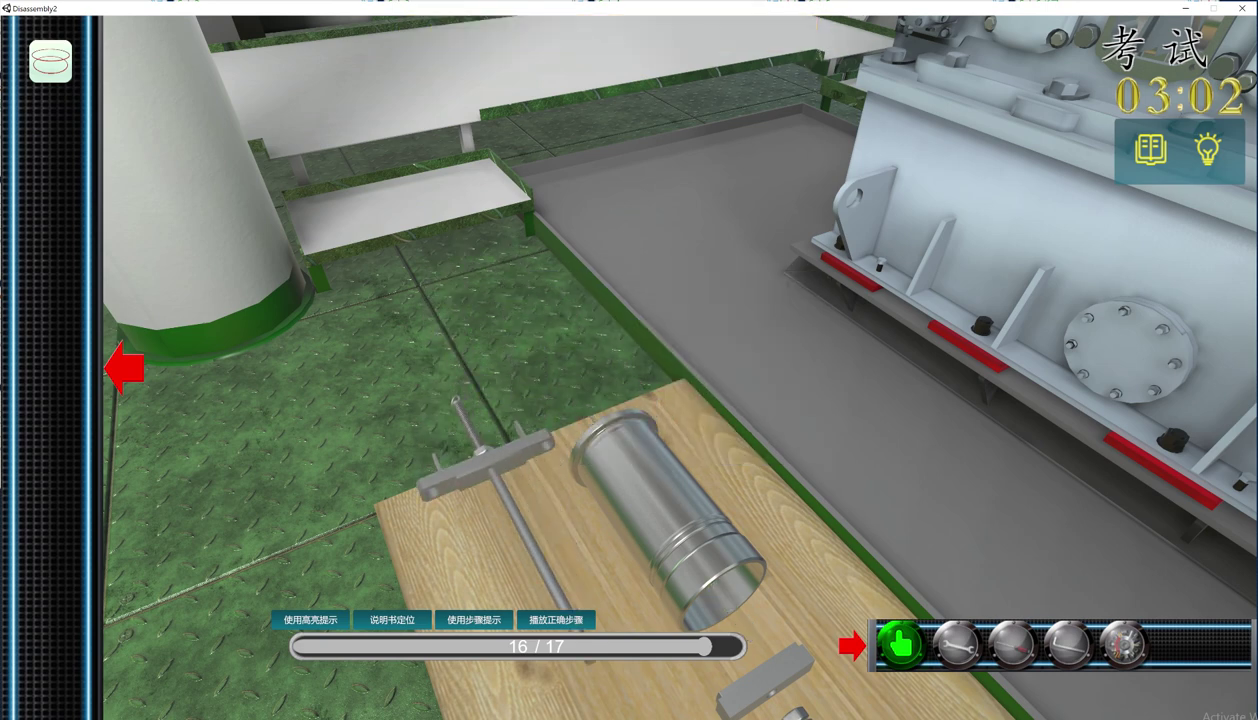
Submit the bare cylinder liner as the final removal target and go from the summary to the 22-step installation exam
{"action": "left_click", "coordinate": [672, 522]}
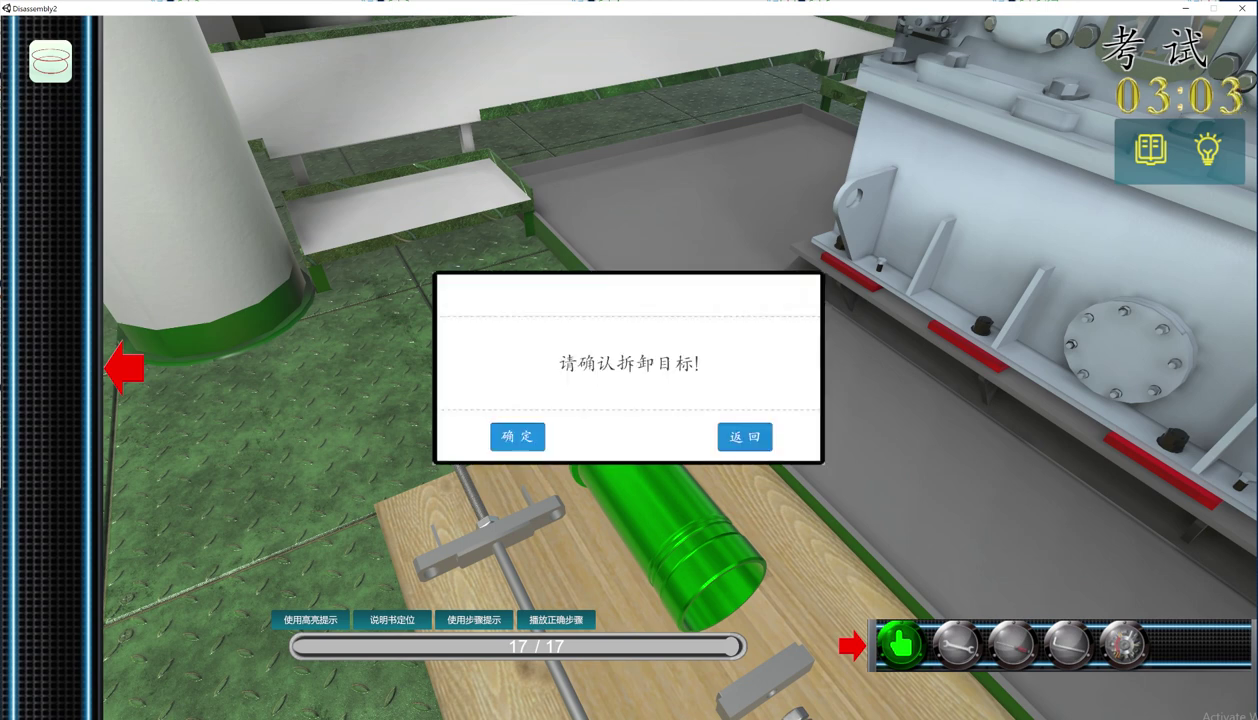
{"action": "left_click", "coordinate": [517, 436]}
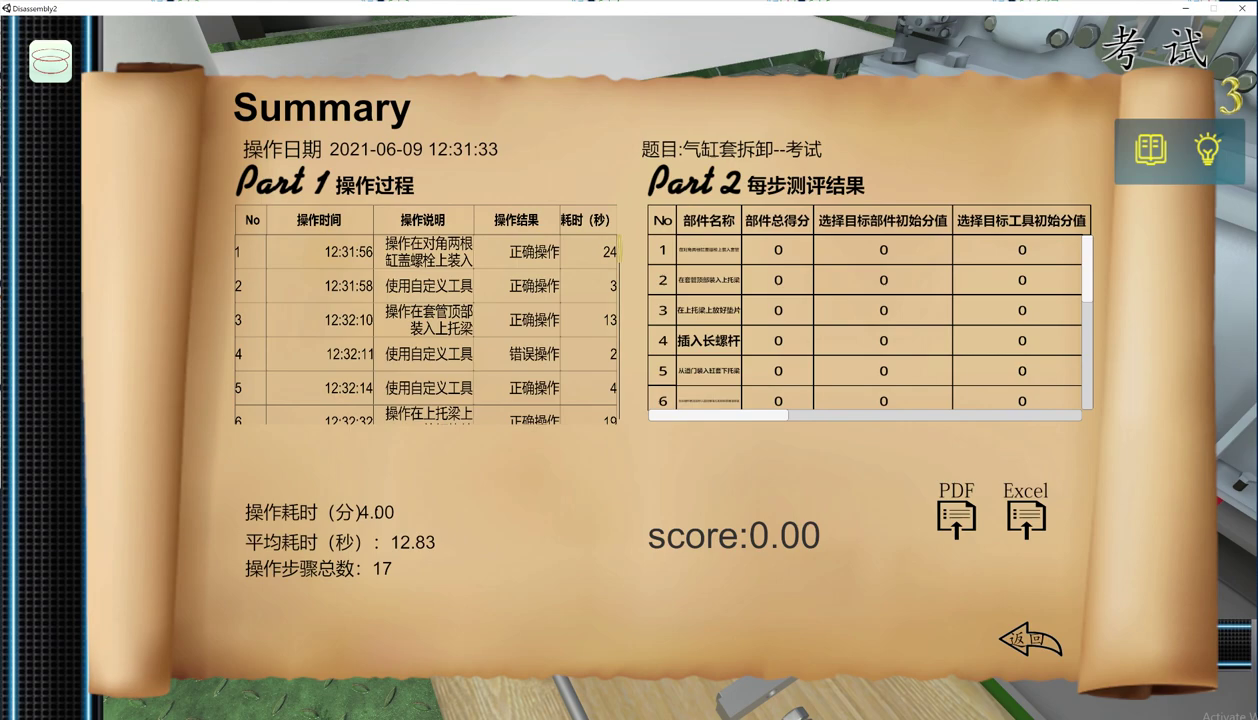
{"action": "left_click", "coordinate": [1033, 638]}
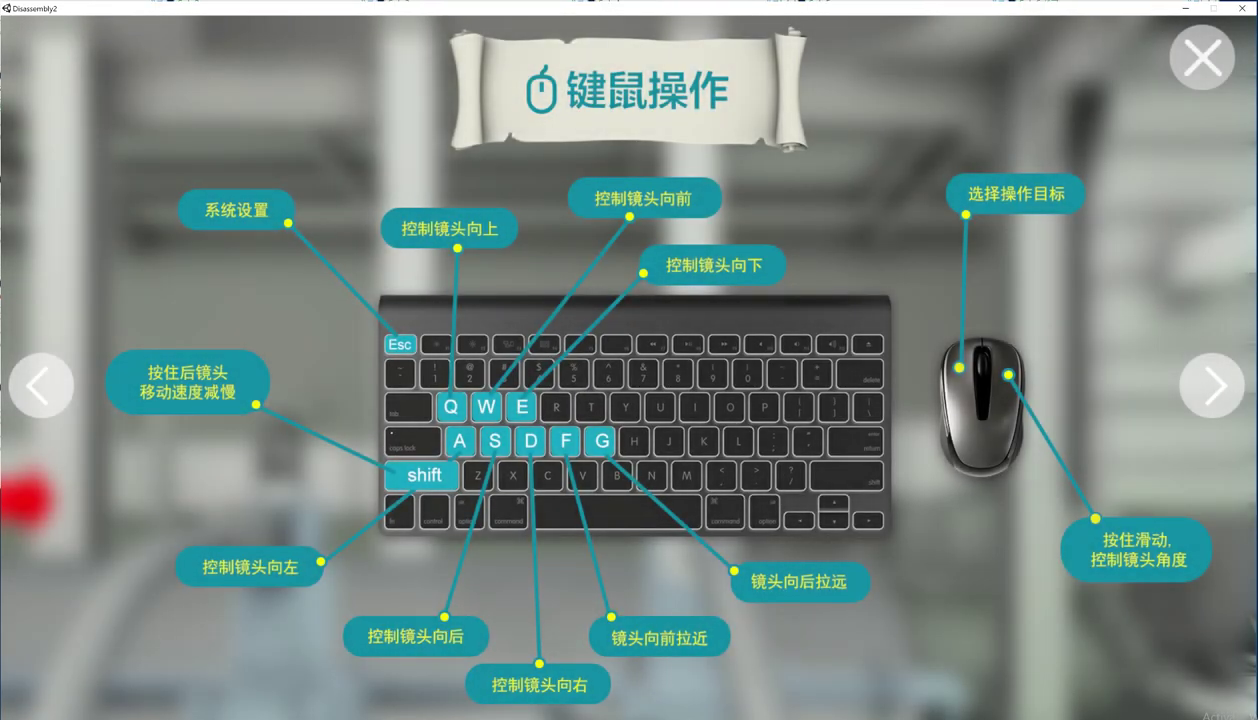
{"action": "left_click", "coordinate": [1202, 58]}
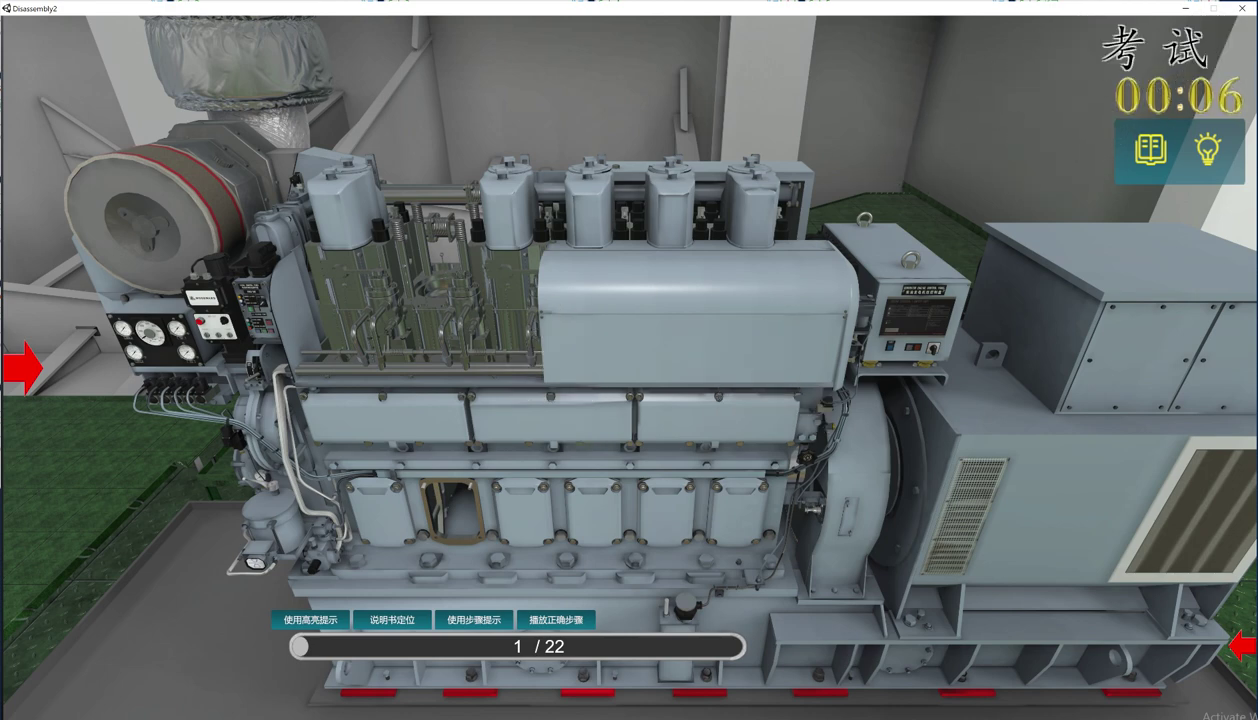
Target the cylinder liner standing on the wooden board and lay it on its side by hand operation
{"action": "key", "text": "w"}
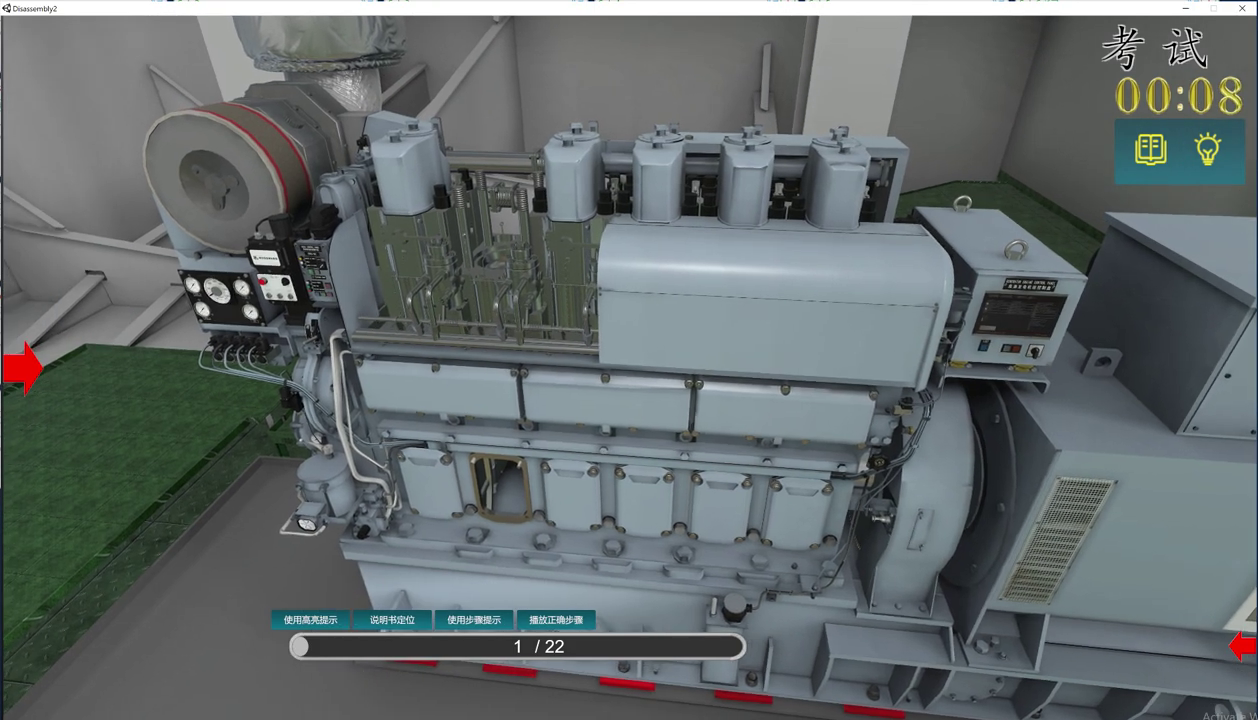
{"action": "scroll", "coordinate": [629, 360], "scroll_direction": "down", "scroll_amount": 3}
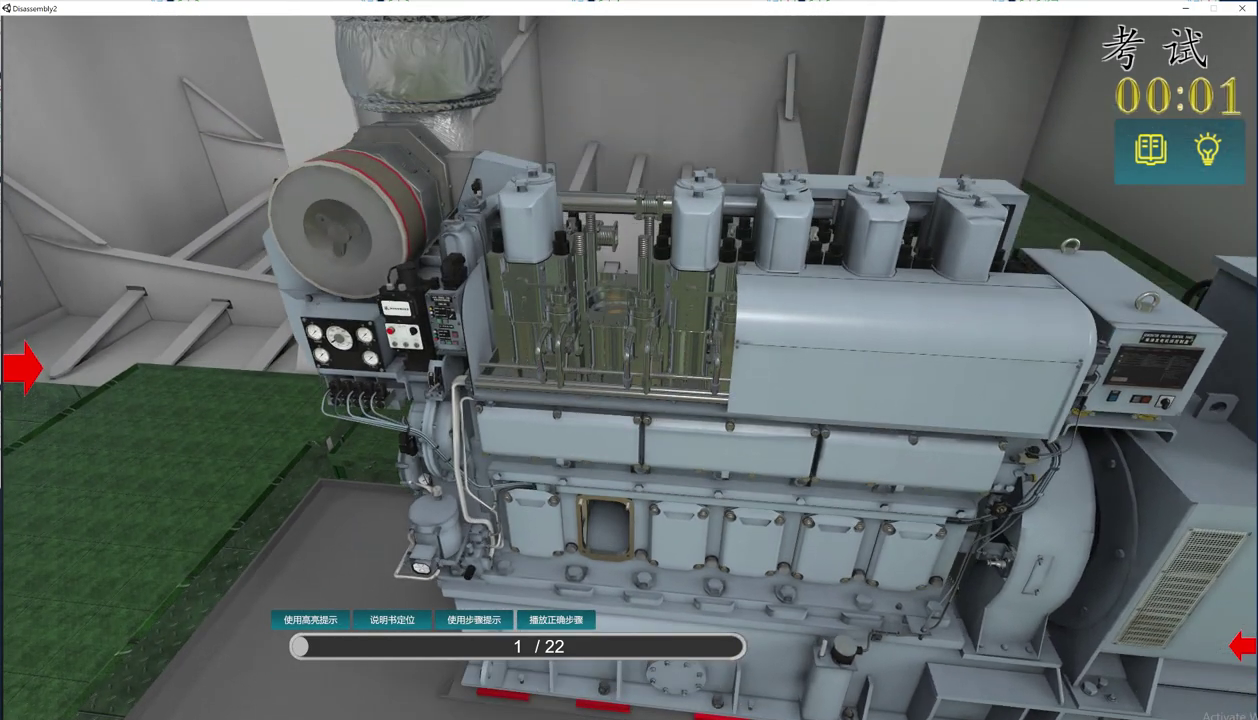
{"action": "scroll", "coordinate": [629, 360], "scroll_direction": "up", "scroll_amount": 3}
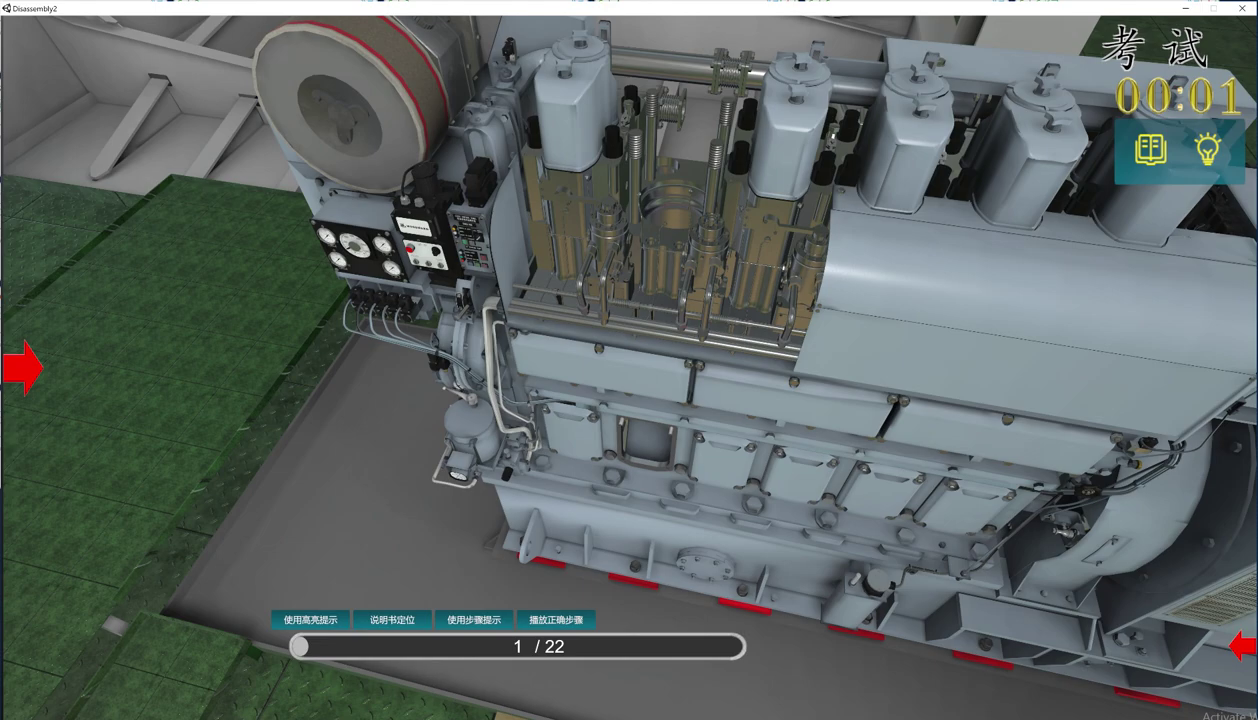
{"action": "key", "text": "d"}
{"action": "scroll", "coordinate": [629, 360], "scroll_direction": "down", "scroll_amount": 2}
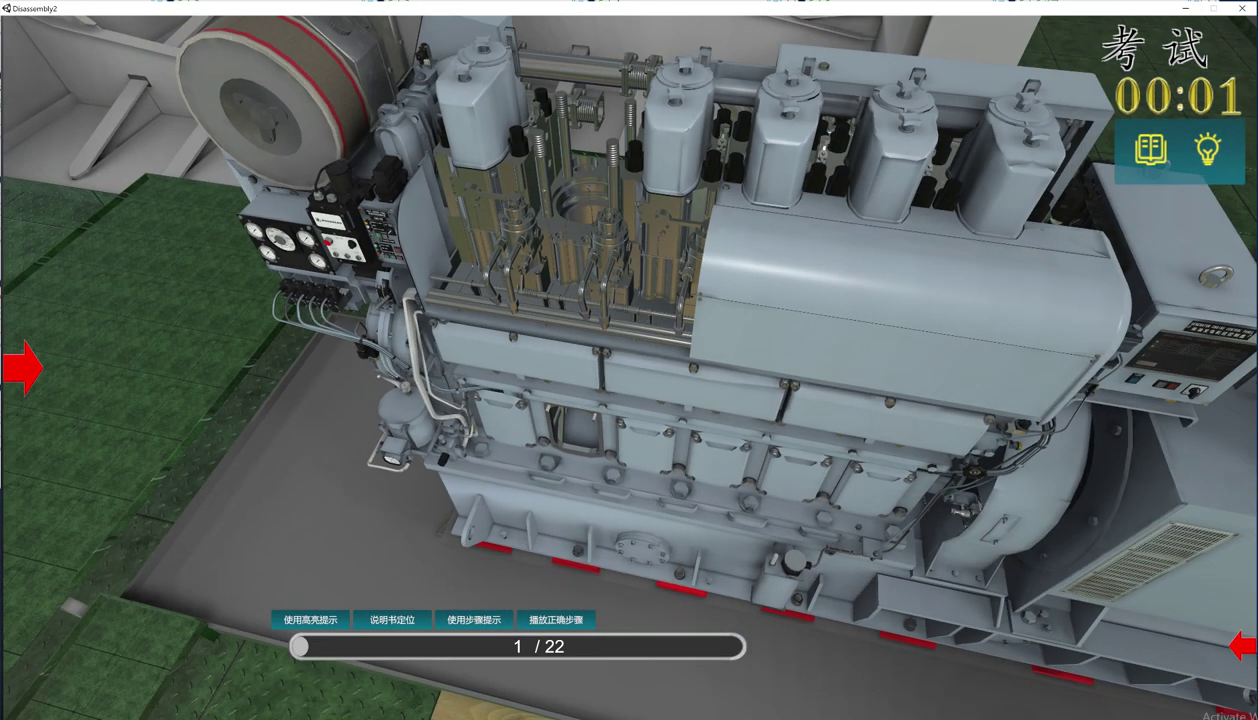
{"action": "scroll", "coordinate": [629, 360], "scroll_direction": "down", "scroll_amount": 5}
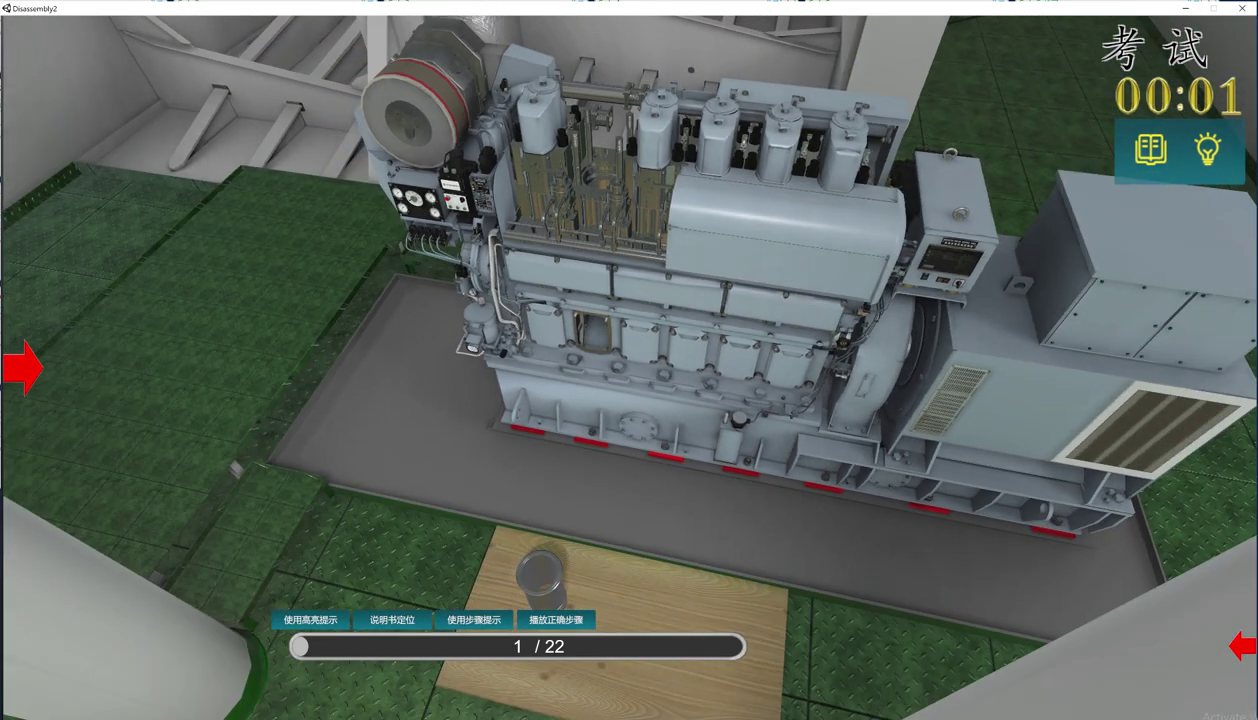
{"action": "scroll", "coordinate": [629, 360], "scroll_direction": "up", "scroll_amount": 5}
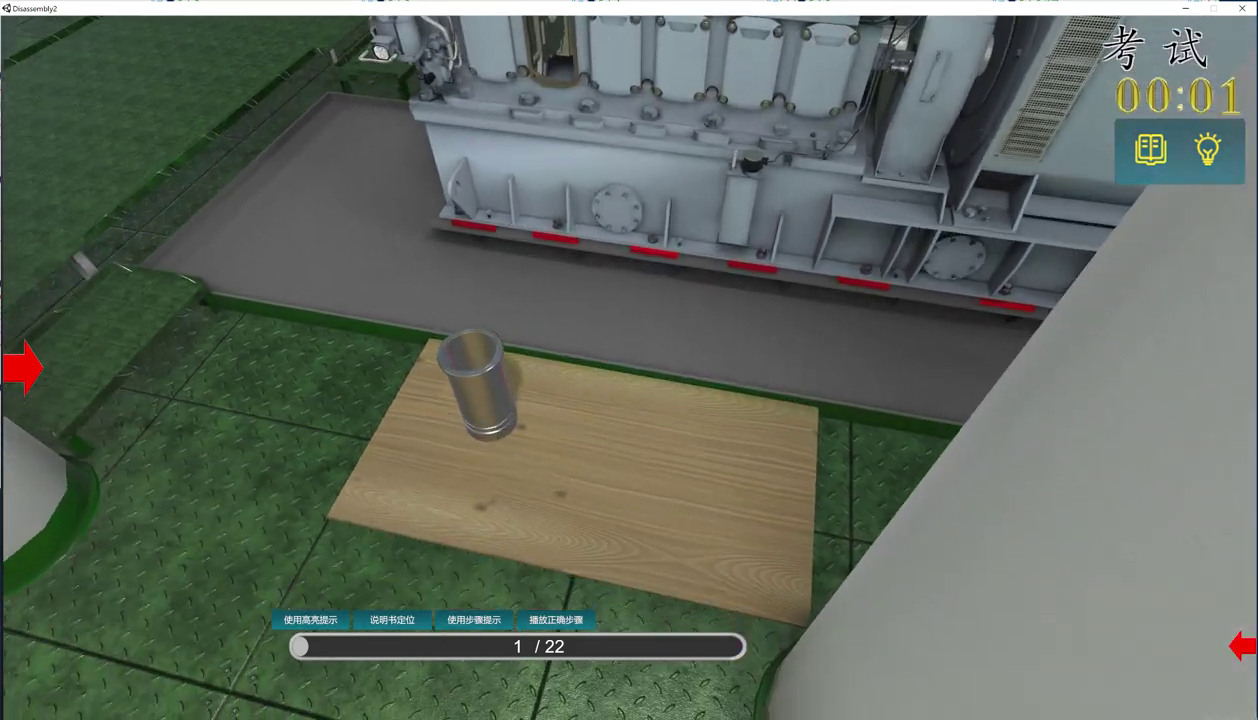
{"action": "key", "text": "a"}
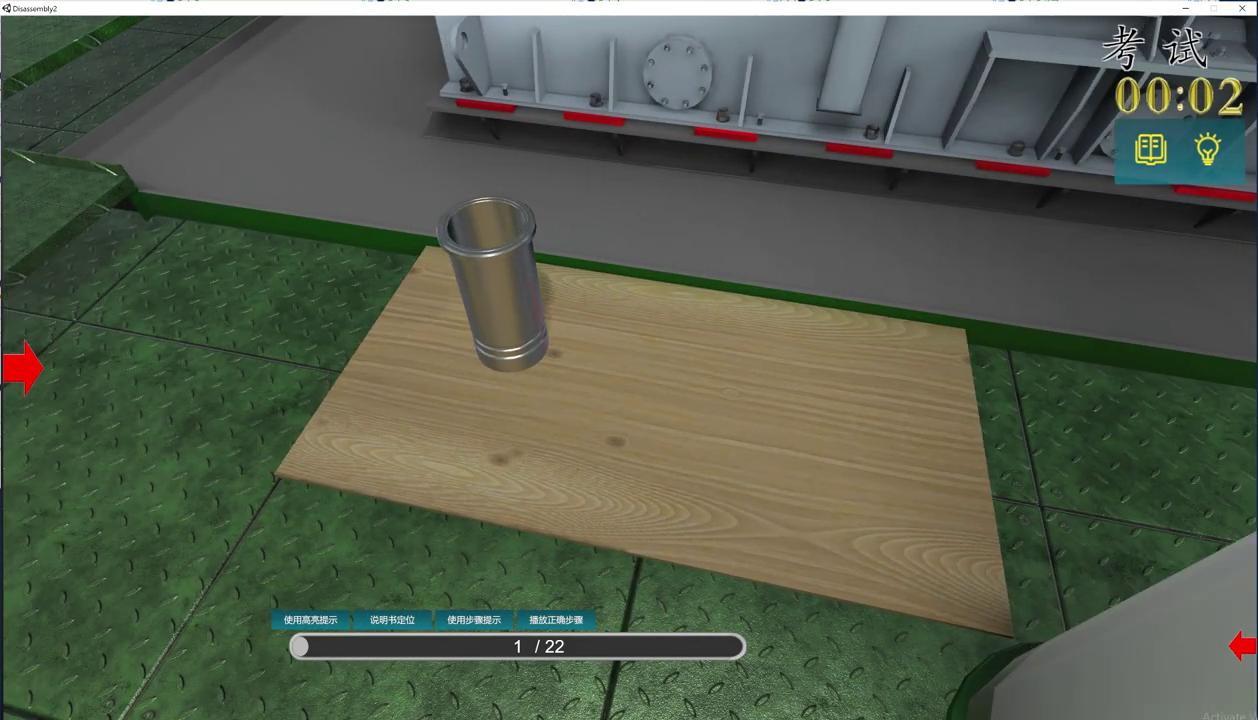
{"action": "left_click", "coordinate": [495, 285]}
{"action": "left_click", "coordinate": [517, 437]}
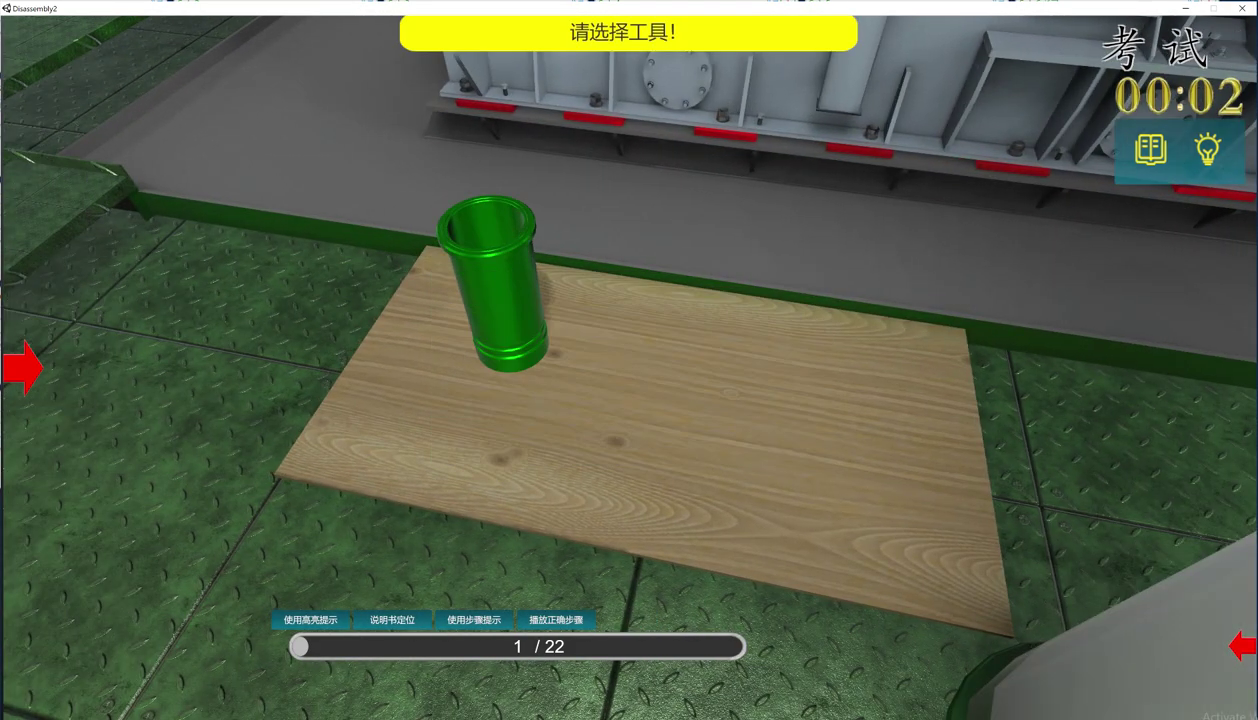
{"action": "left_click", "coordinate": [1242, 646]}
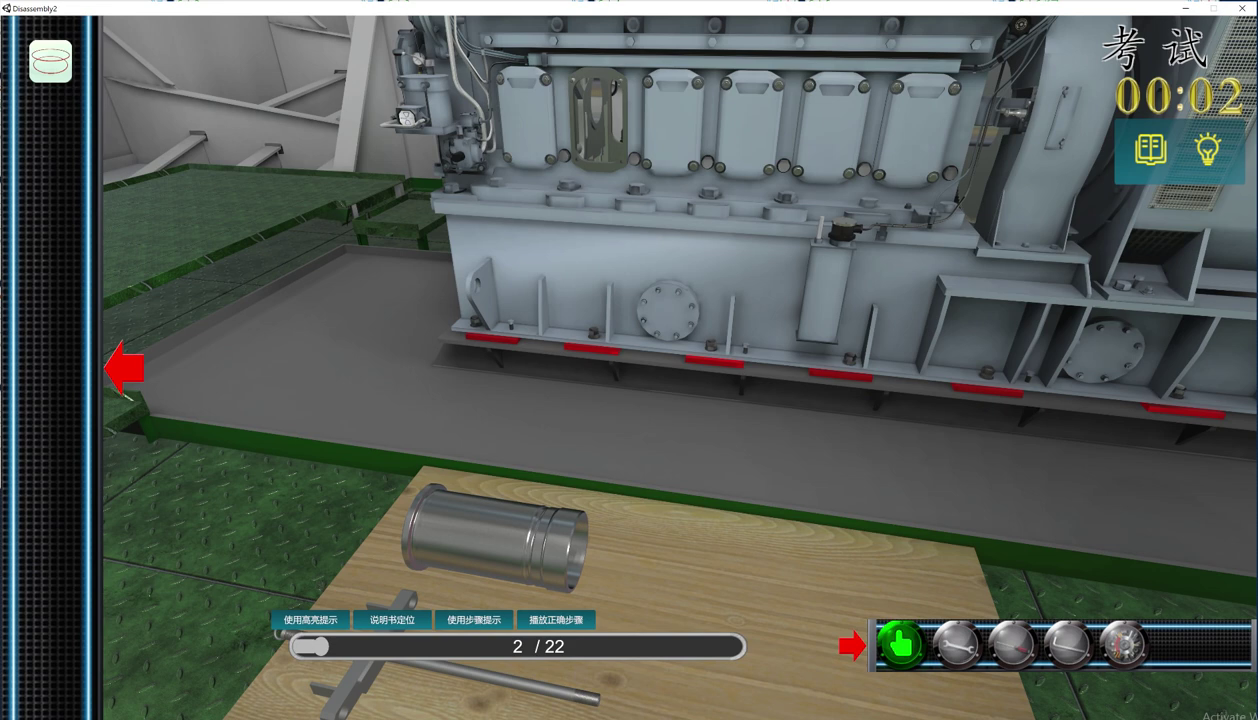
Target the lying cylinder liner and insert the special-tool lifting rod with its upper support beam
{"action": "left_click", "coordinate": [495, 539]}
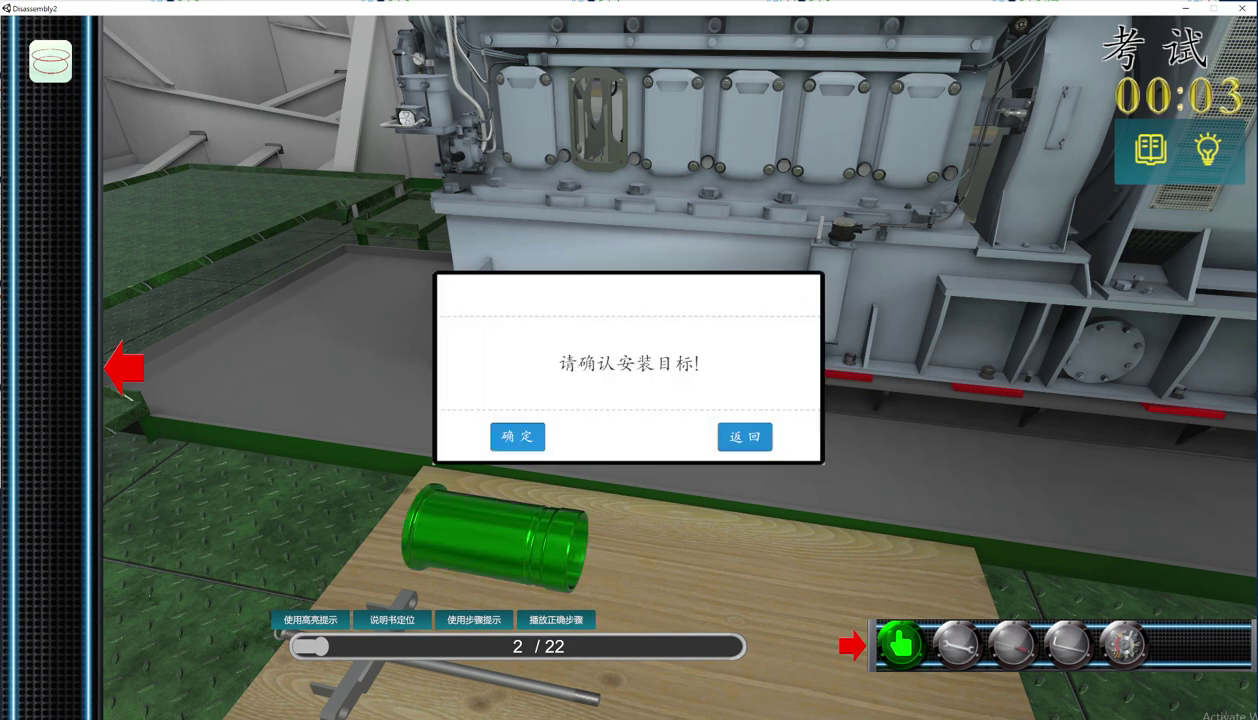
{"action": "left_click", "coordinate": [518, 435]}
{"action": "left_click", "coordinate": [1124, 645]}
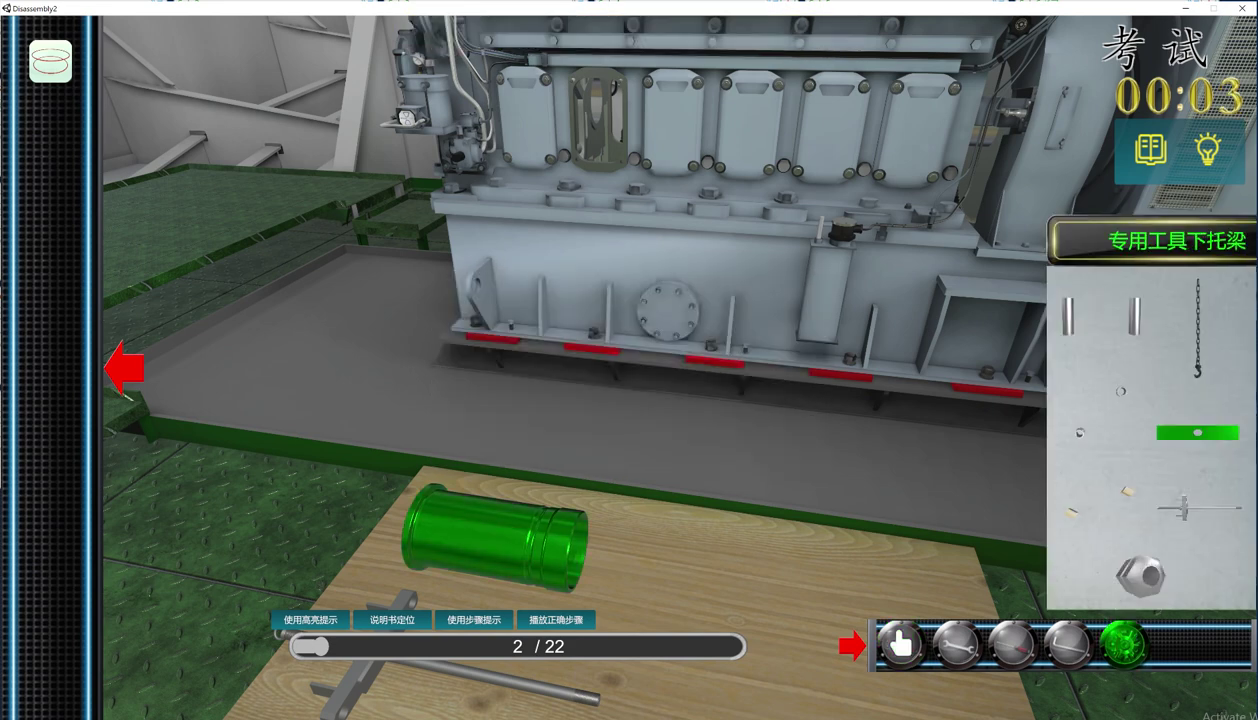
{"action": "left_click", "coordinate": [1185, 508]}
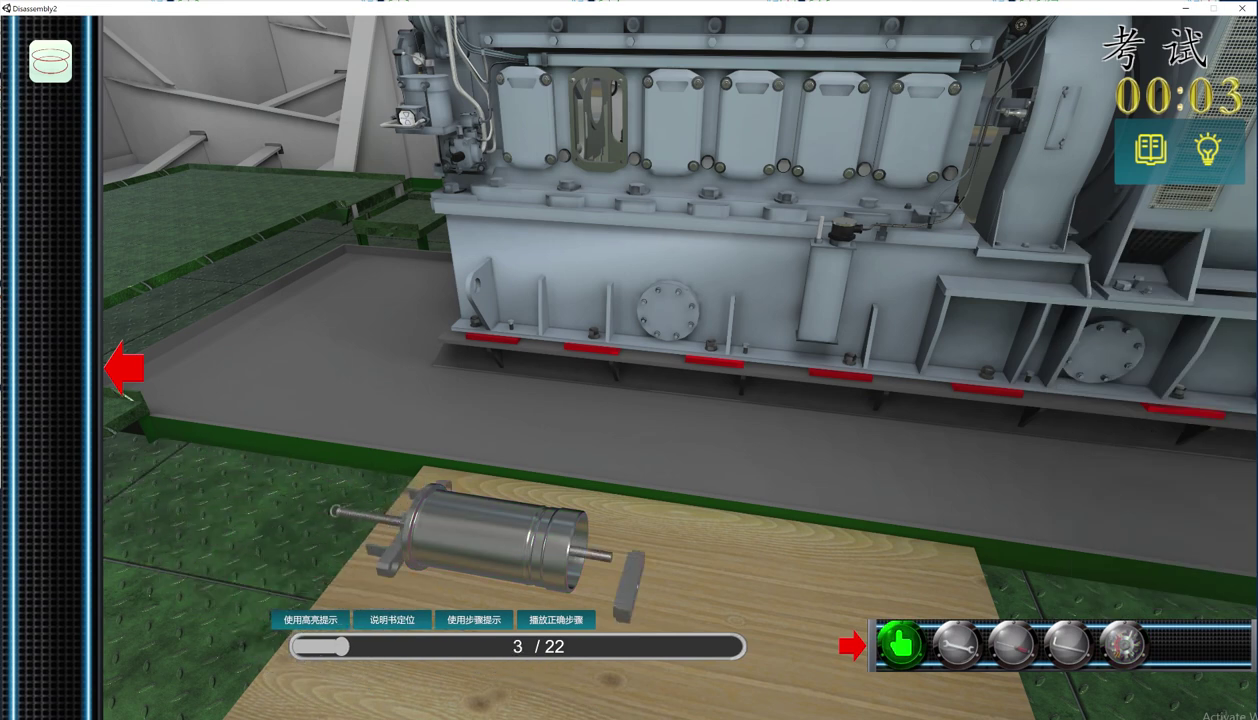
Target the cylinder liner and fit the special-tool lower support beam (专用工具下托梁) onto the lifting rod at its open end
{"action": "left_click", "coordinate": [488, 538]}
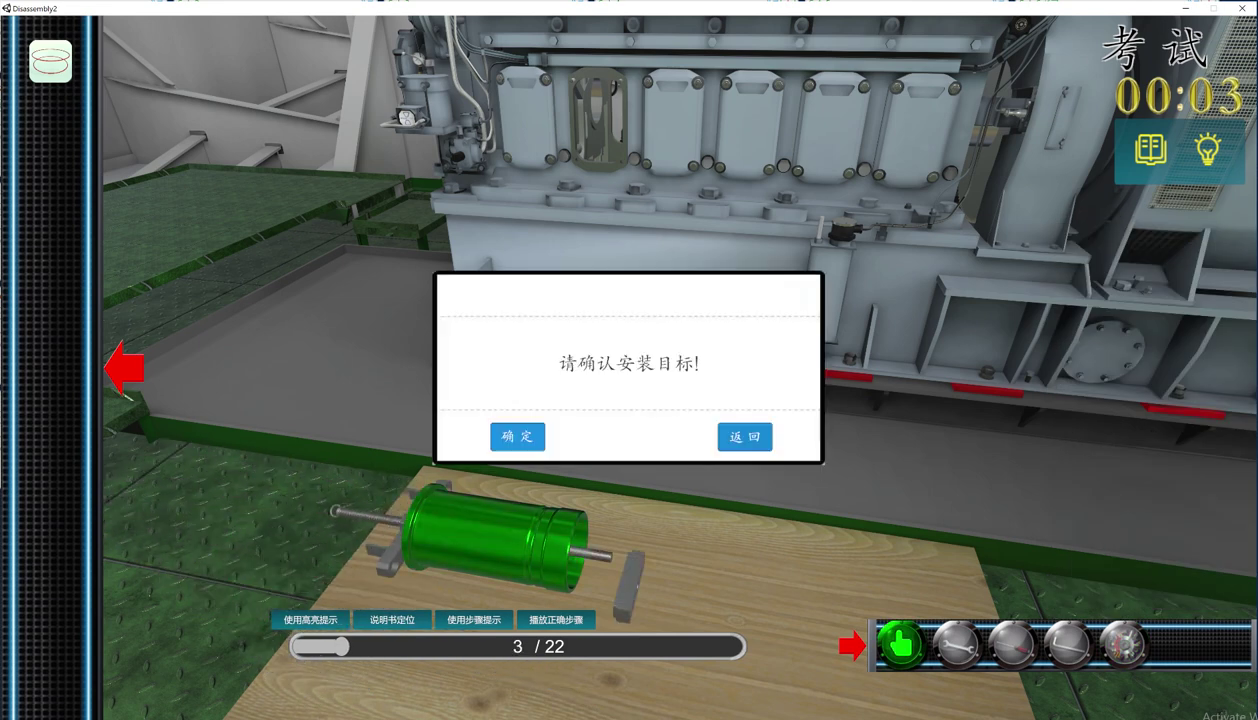
{"action": "left_click", "coordinate": [517, 436]}
{"action": "left_click", "coordinate": [1124, 641]}
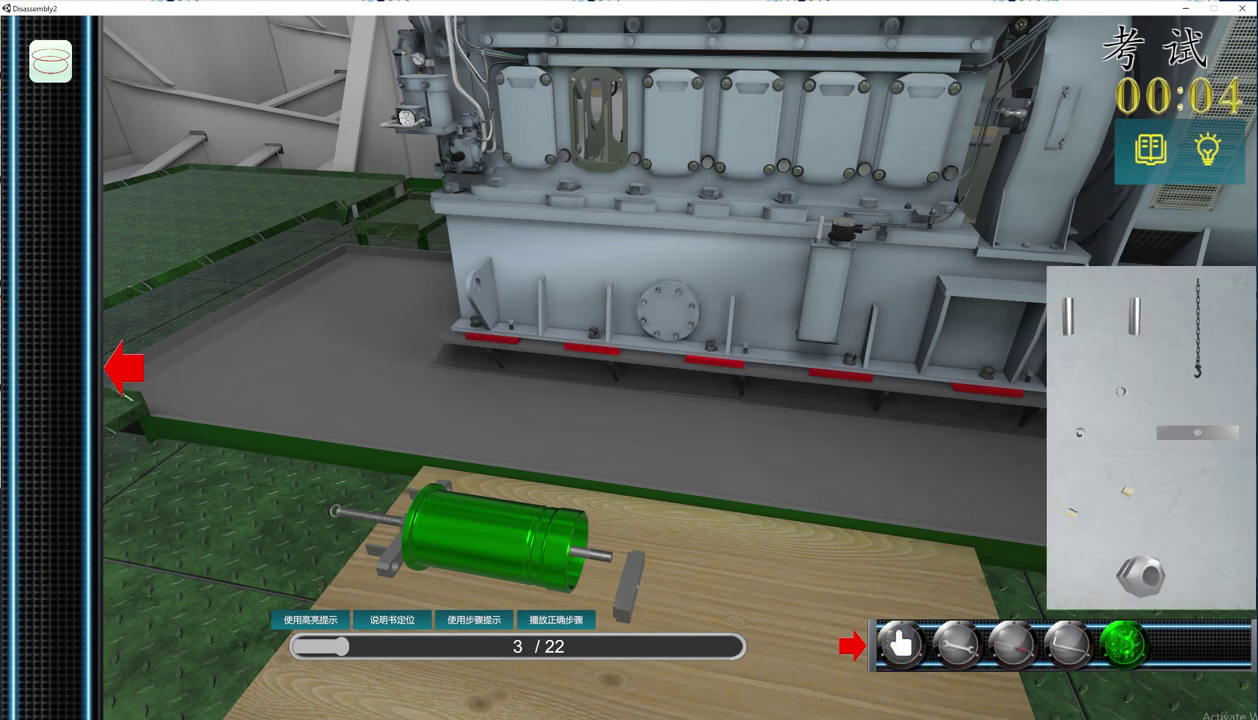
{"action": "left_click", "coordinate": [1197, 433]}
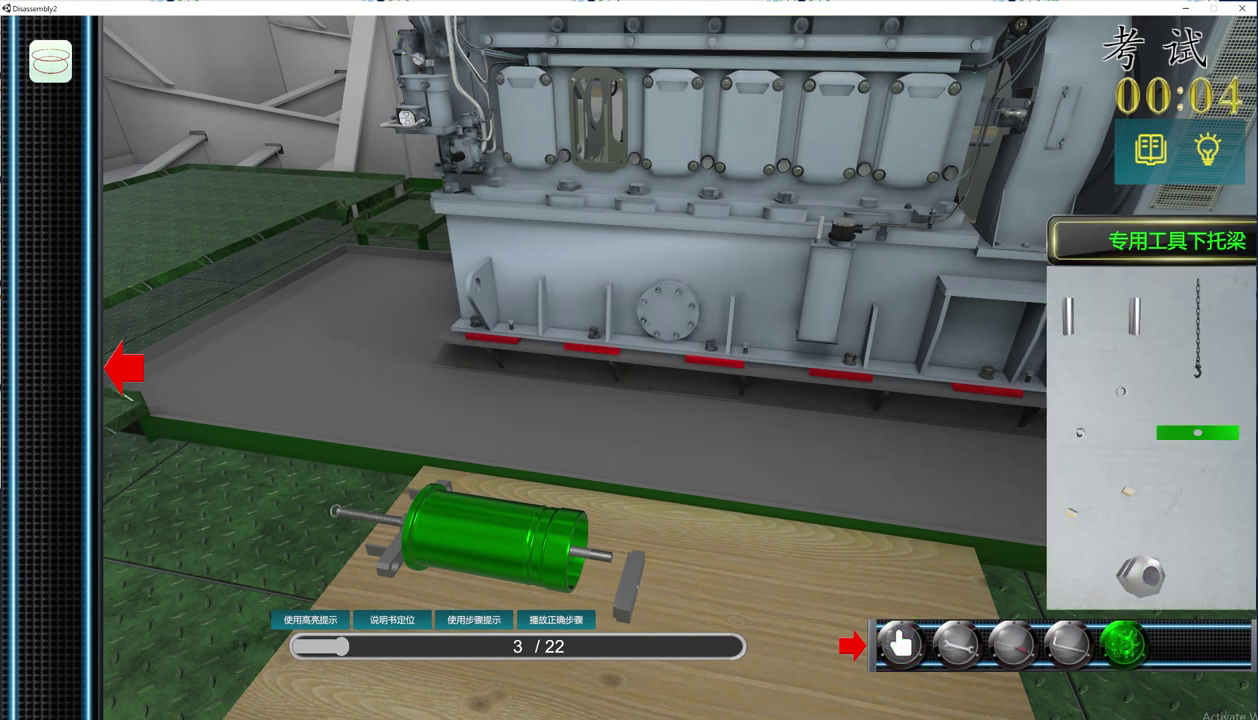
{"action": "left_click", "coordinate": [1197, 432]}
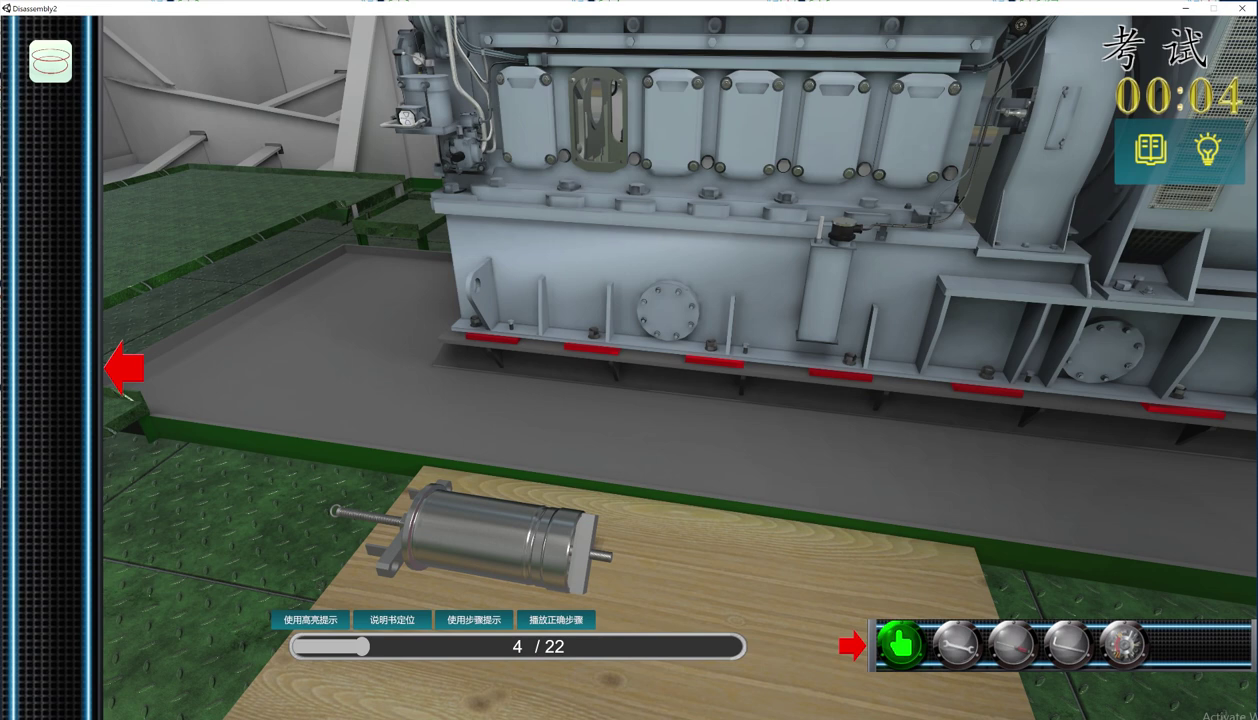
Target the liner with its lifting rod and fit the special-tool hex nut against the lower support beam
{"action": "left_click", "coordinate": [490, 536]}
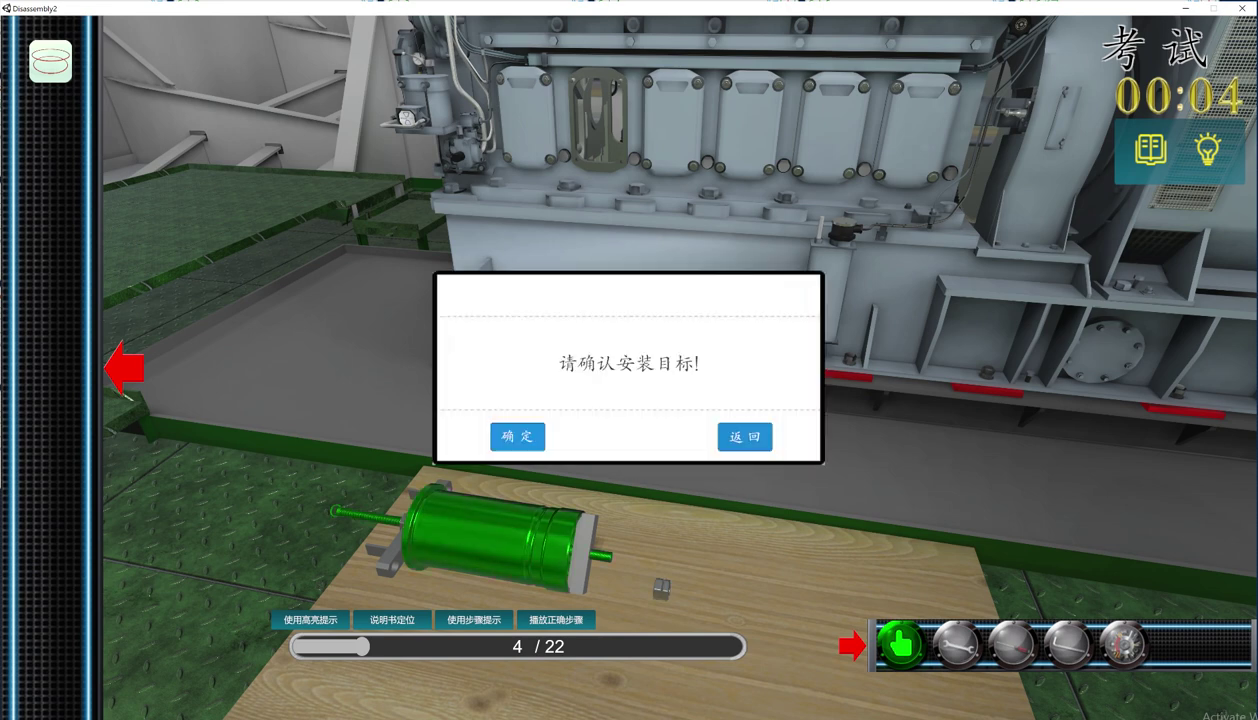
{"action": "left_click", "coordinate": [517, 437]}
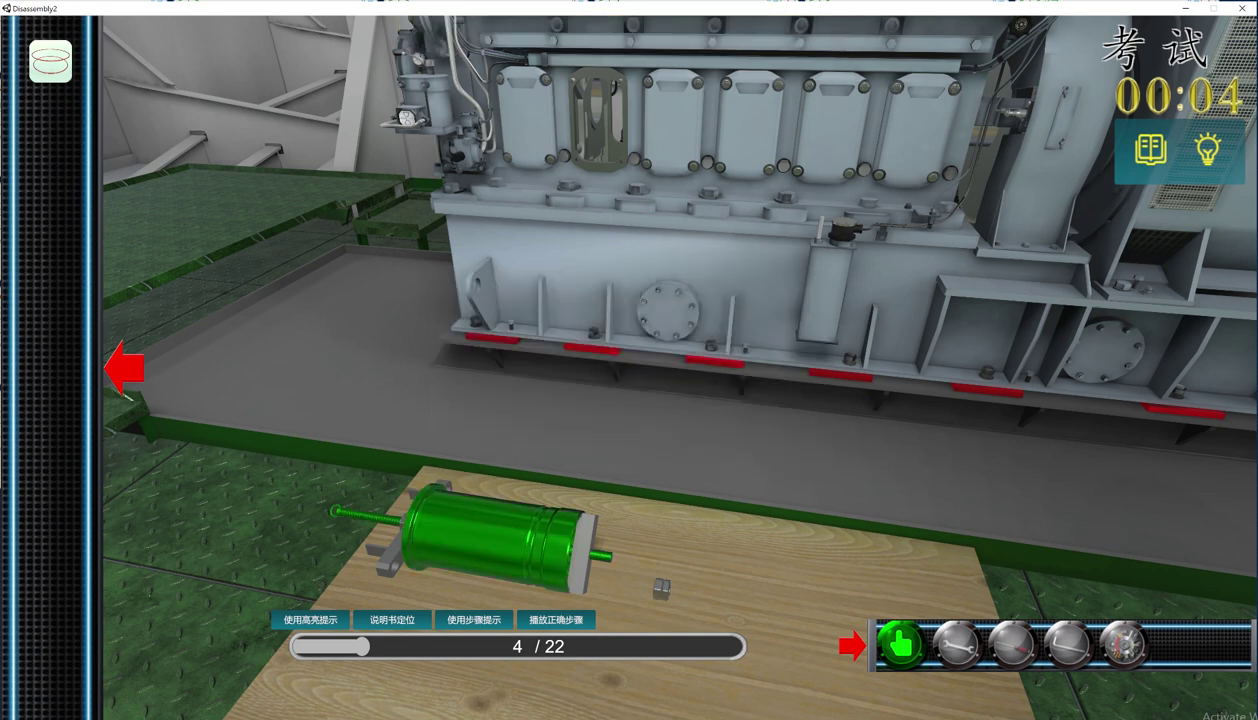
{"action": "left_click", "coordinate": [1124, 645]}
{"action": "left_click", "coordinate": [1140, 574]}
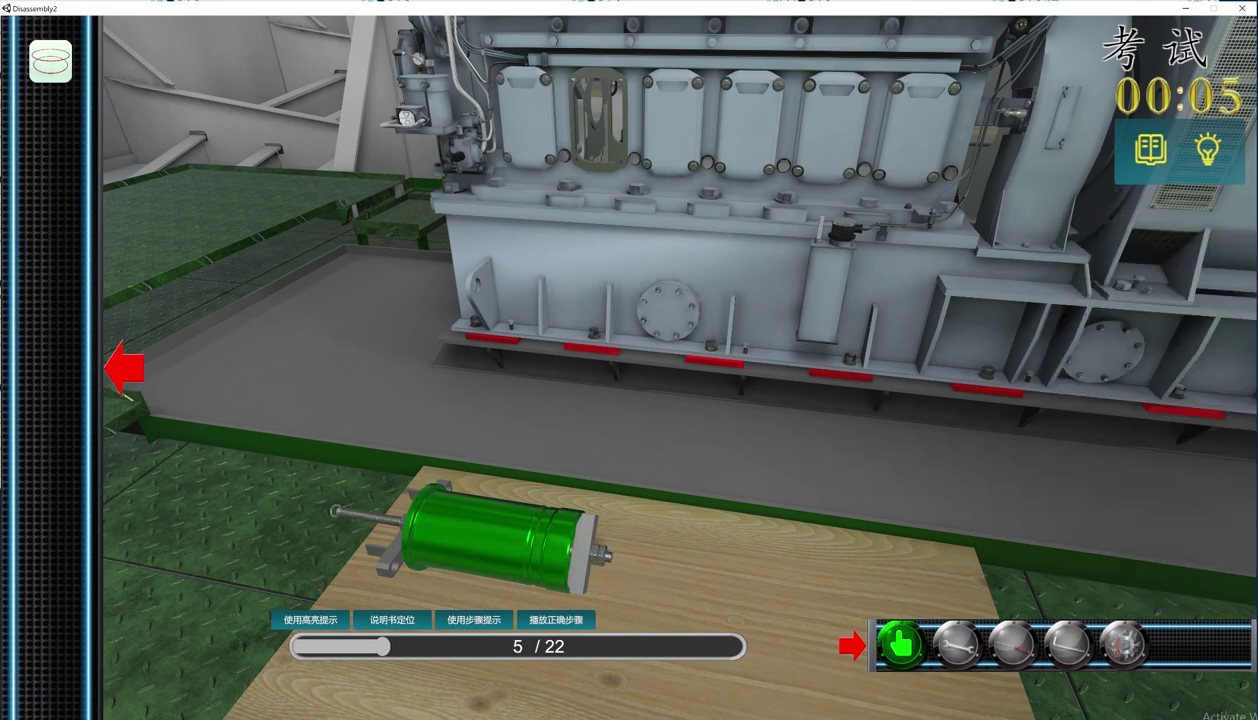
Target the assembled cylinder liner and stand it upright on the wooden board by hand operation
{"action": "left_click", "coordinate": [492, 533]}
{"action": "left_click", "coordinate": [517, 437]}
{"action": "left_click", "coordinate": [901, 645]}
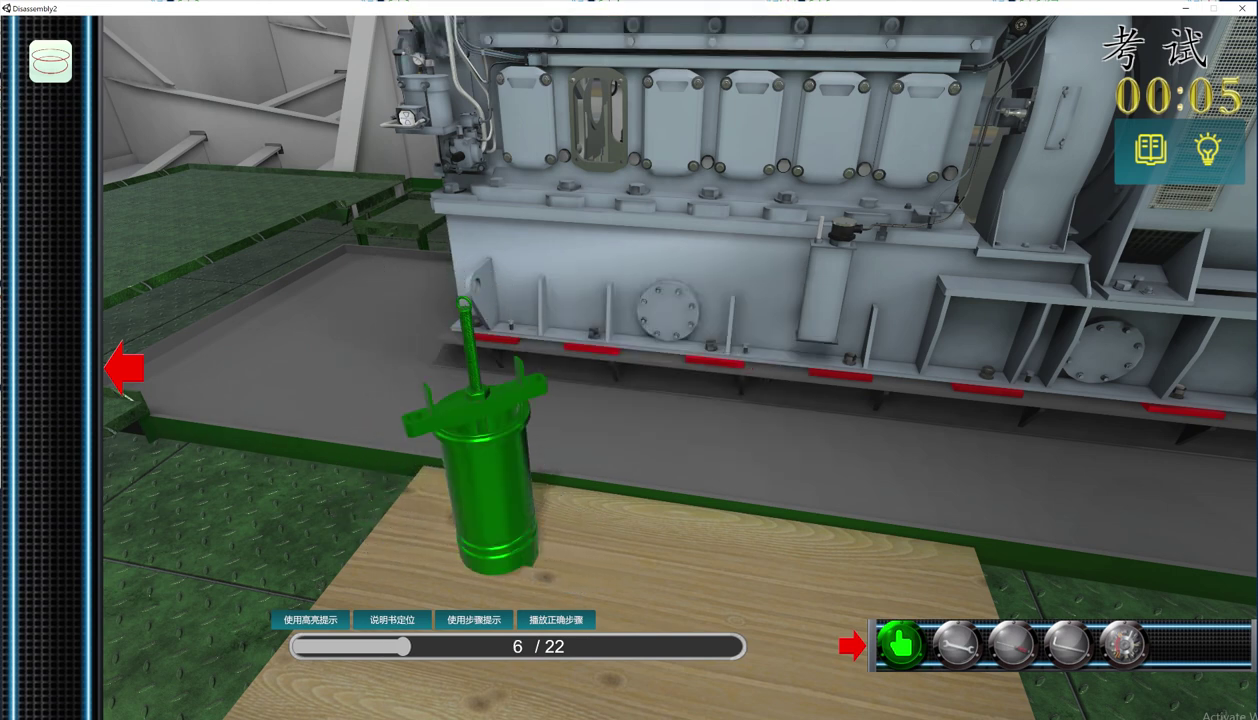
Target the upright liner assembly, hook the chain sling into the lifting rod's eye and hoist the liner off the board
{"action": "key", "text": "Return"}
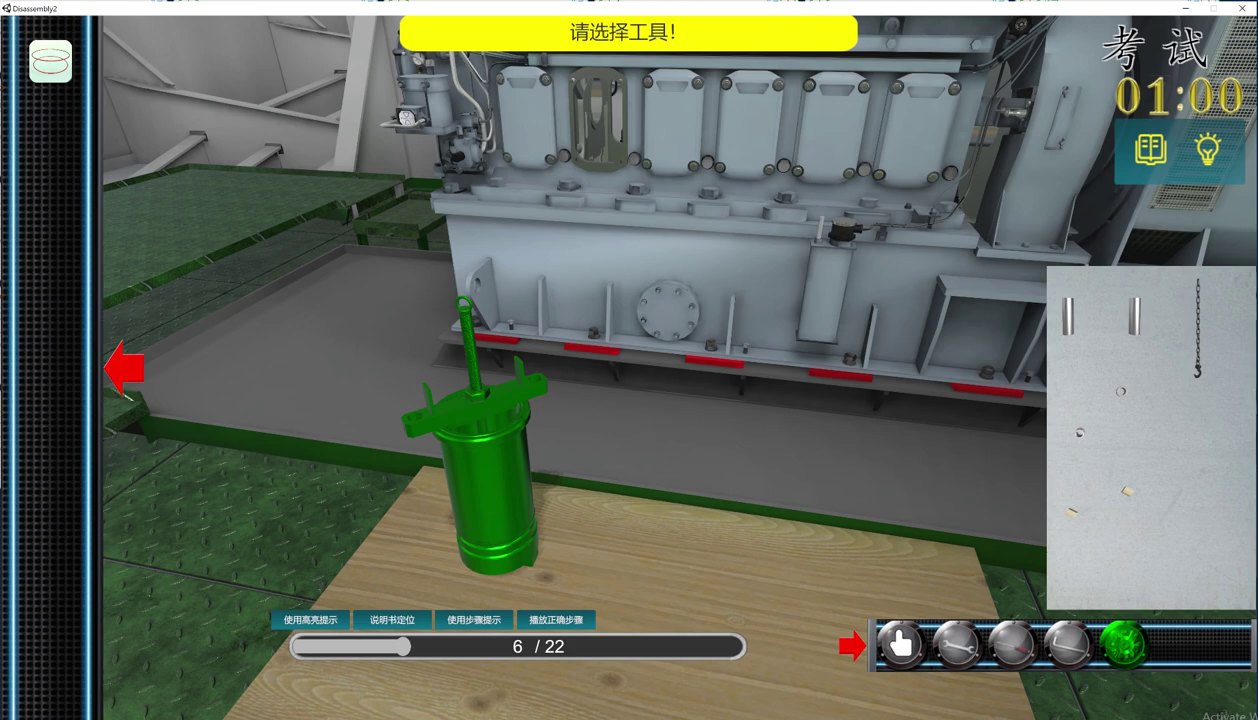
{"action": "key", "text": "Return"}
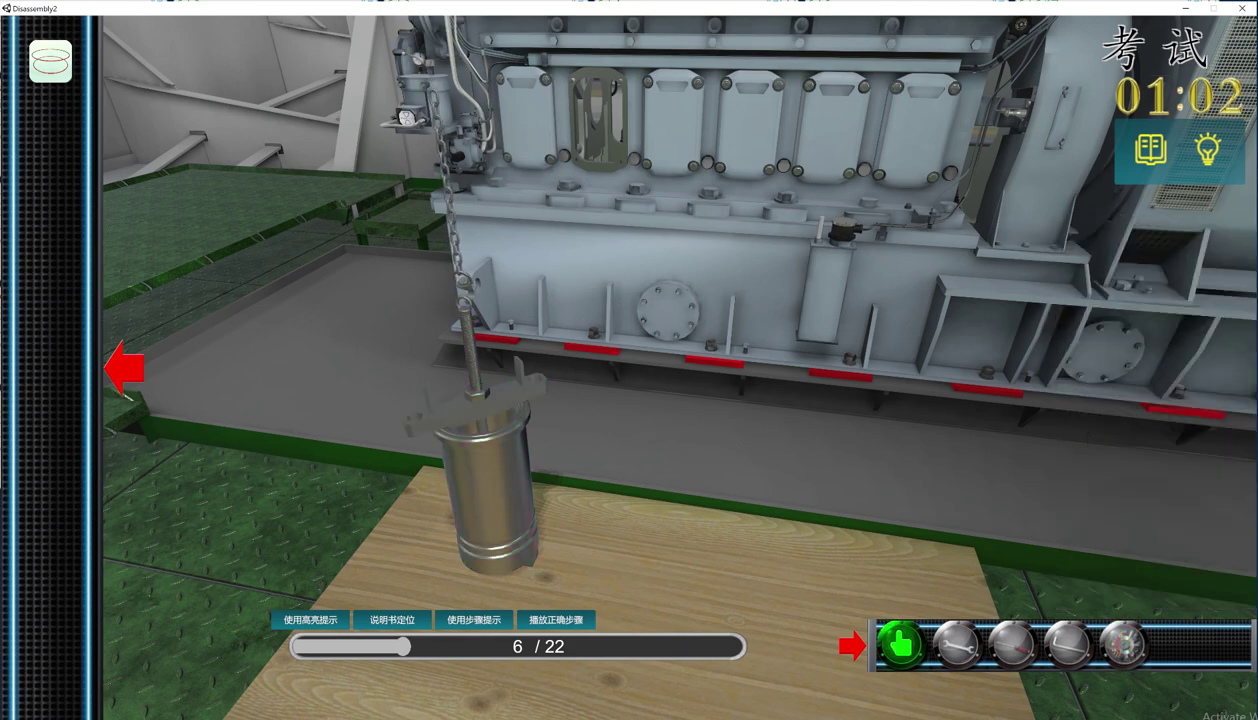
{"action": "key", "text": "Return"}
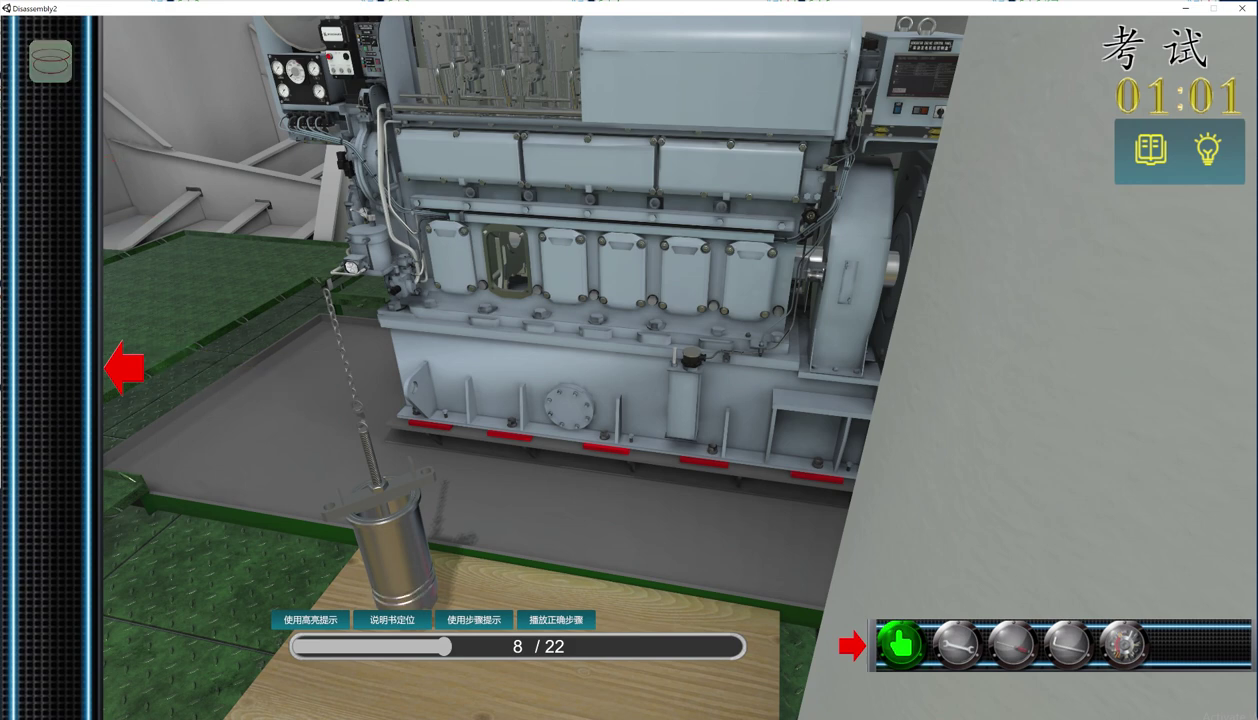
Target the slung cylinder liner assembly, lower it into the engine's open cylinder bore and unhook the chain sling from the lifting rod
{"action": "left_click", "coordinate": [403, 591]}
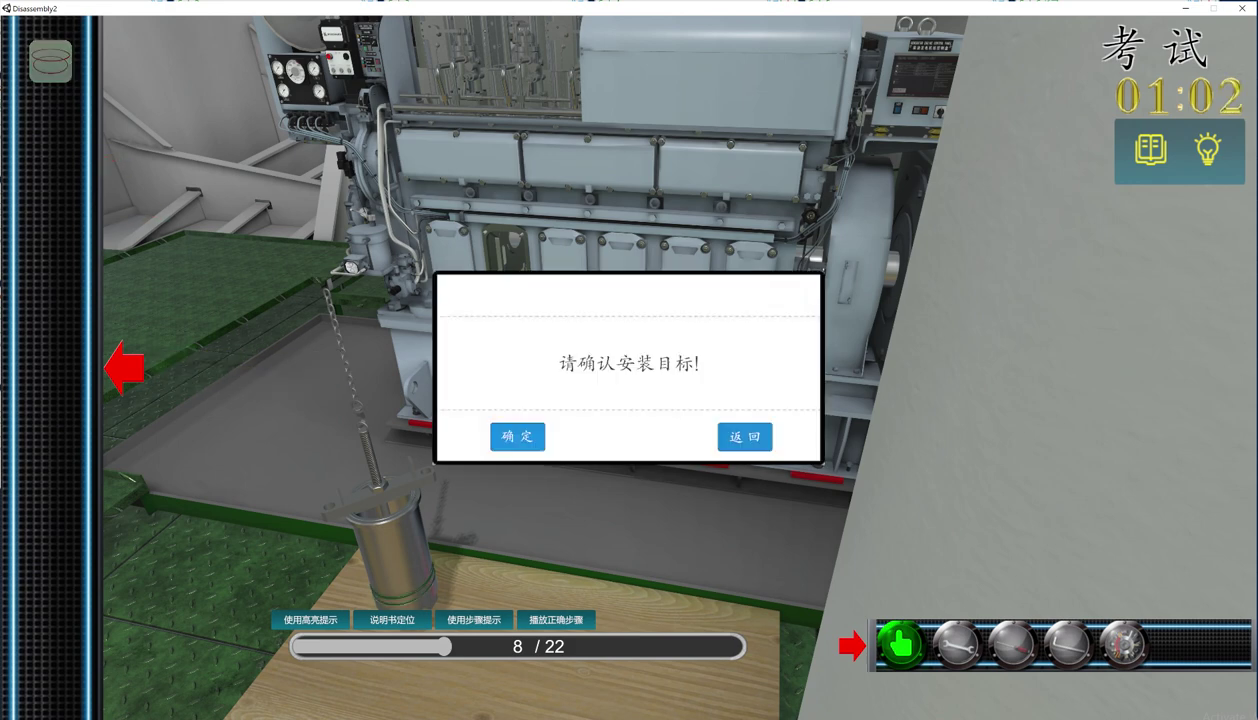
{"action": "left_click", "coordinate": [517, 437]}
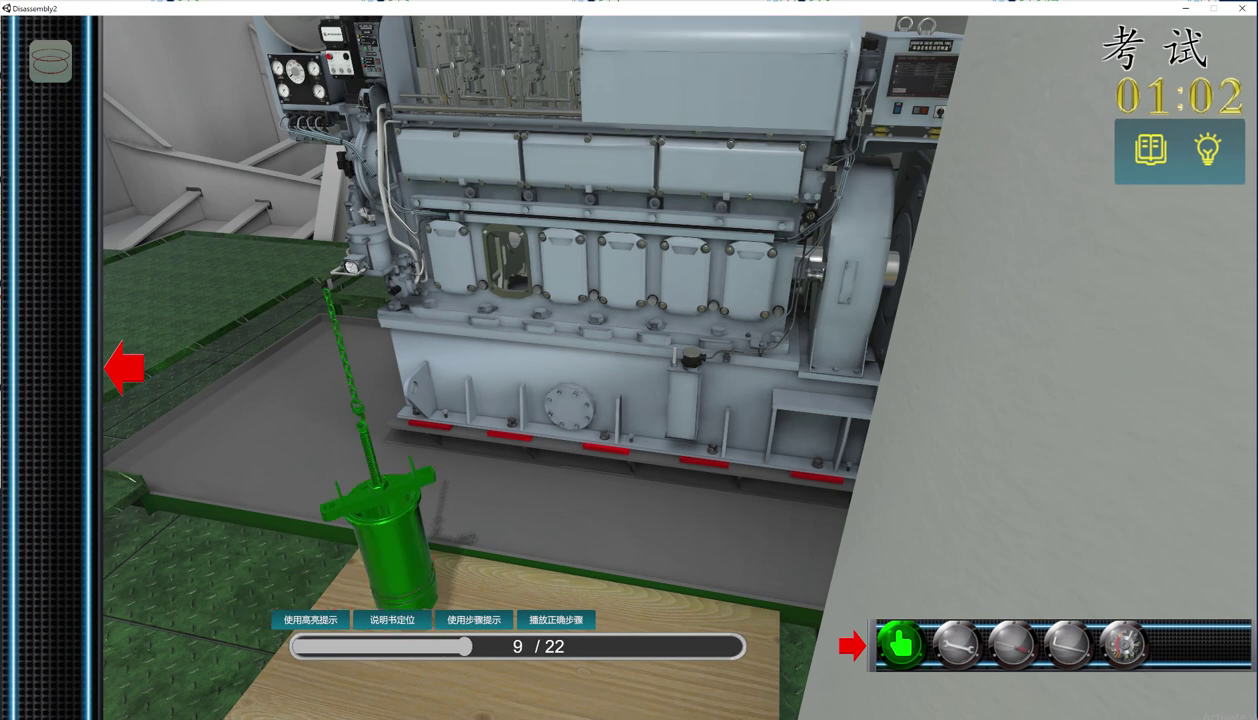
{"action": "left_click", "coordinate": [394, 550]}
{"action": "key", "text": "Return"}
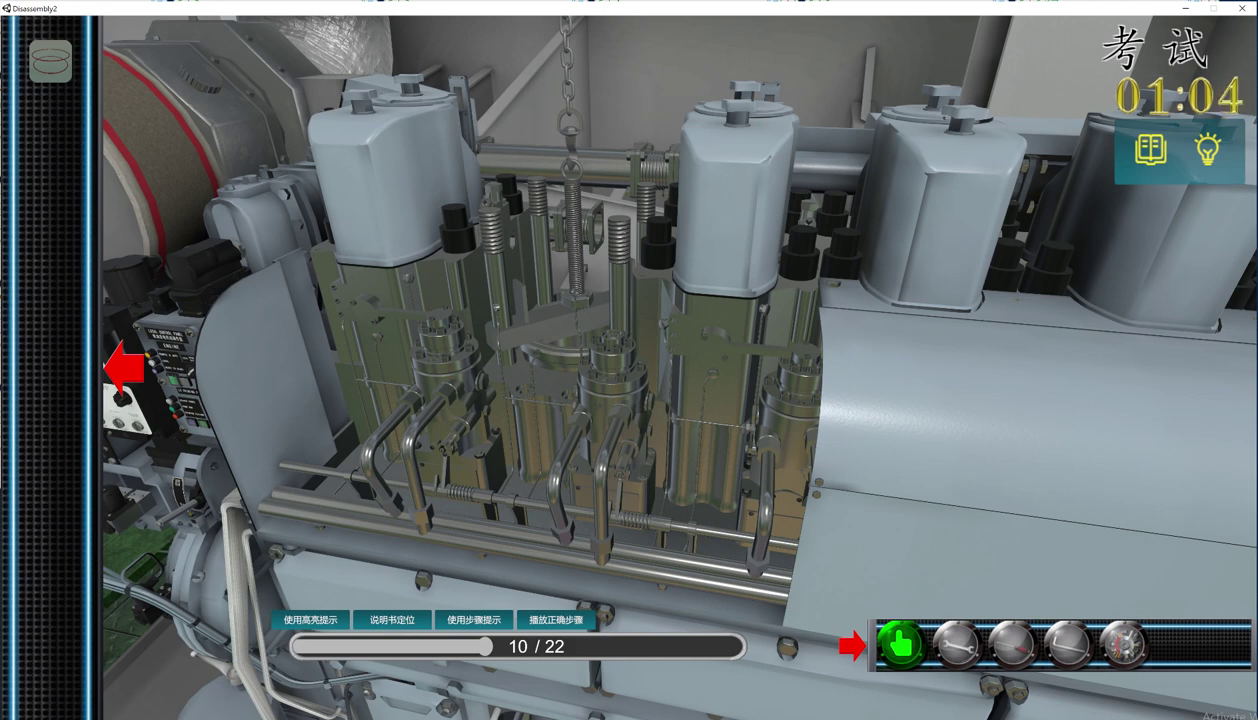
{"action": "left_click", "coordinate": [570, 124]}
{"action": "left_click", "coordinate": [517, 437]}
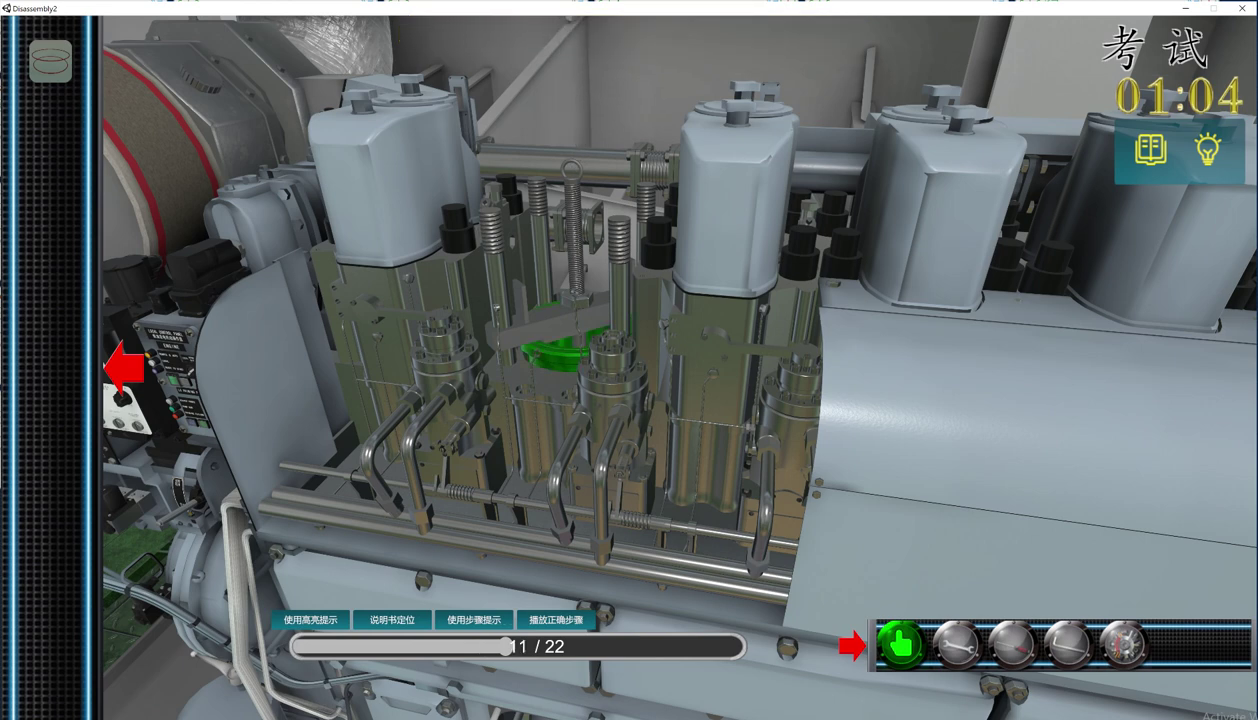
Target the seated cylinder liner and place the double wooden blocks (双垫木) from the special tools beside it at the studs
{"action": "left_click", "coordinate": [557, 356]}
{"action": "left_click", "coordinate": [517, 437]}
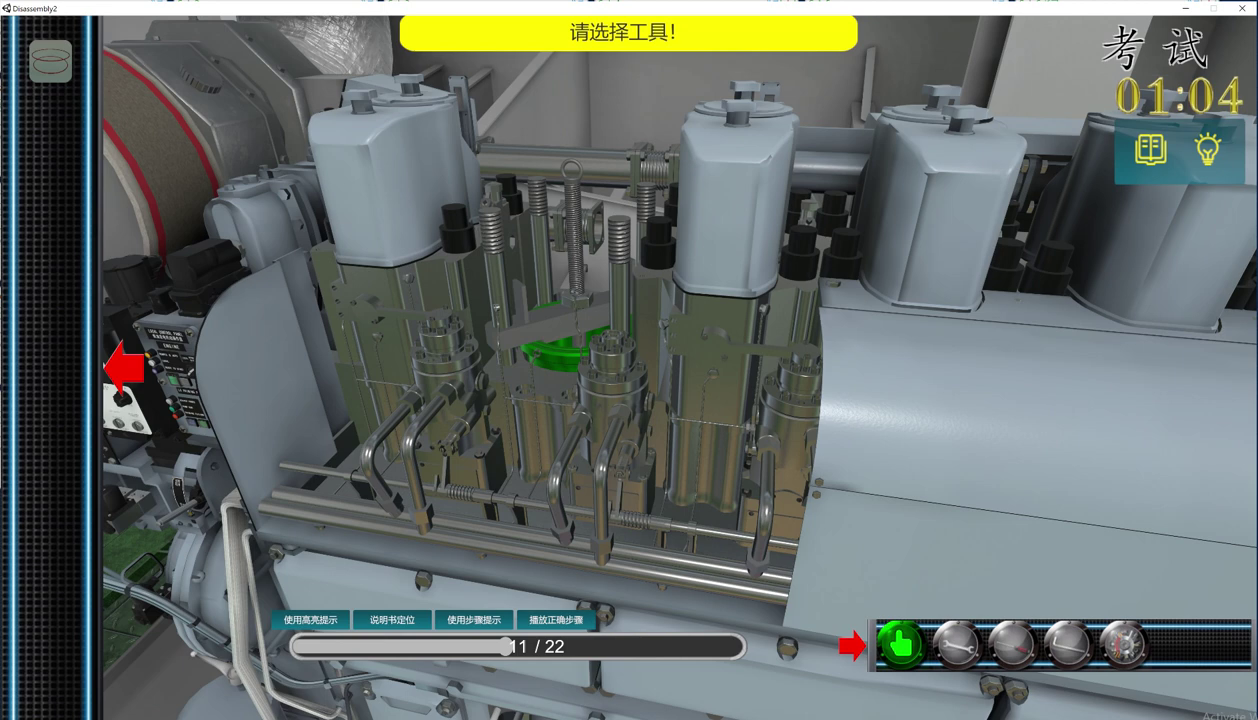
{"action": "left_click", "coordinate": [1124, 645]}
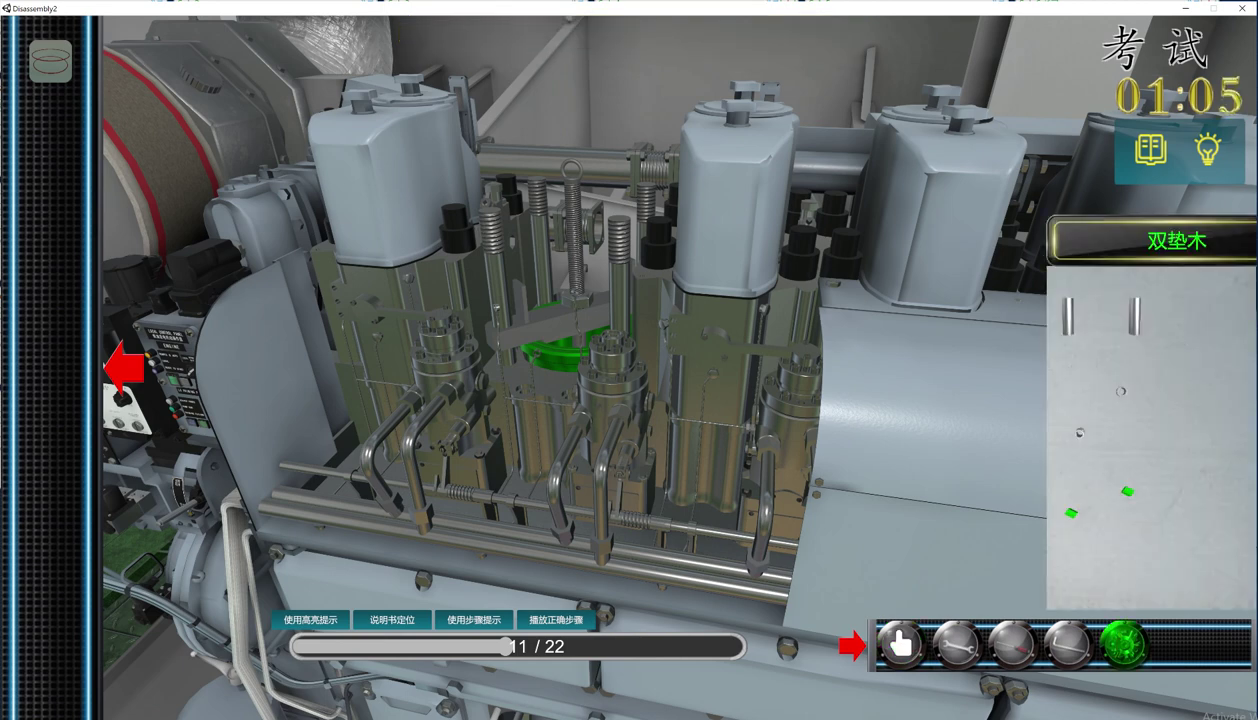
{"action": "left_click", "coordinate": [553, 354]}
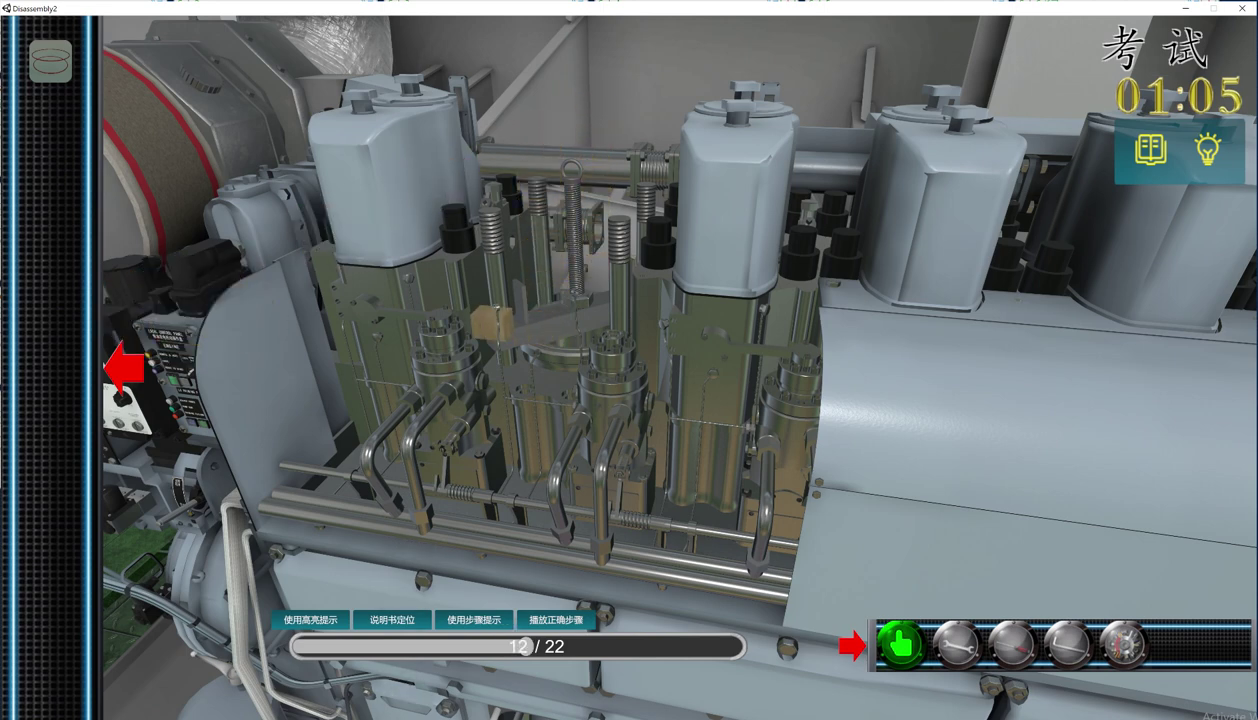
Target the liner's lifting assembly and fit the two long special-tool sleeves over the studs on the wooden blocks
{"action": "left_click", "coordinate": [573, 240]}
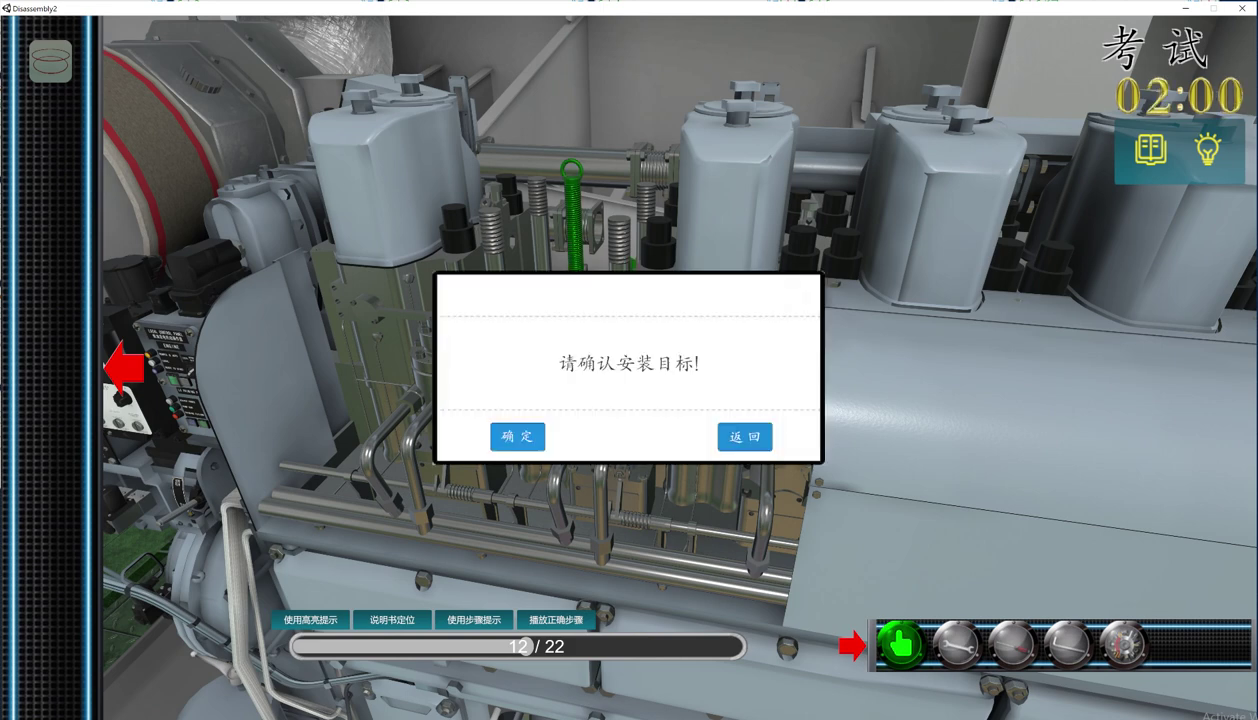
{"action": "left_click", "coordinate": [517, 437]}
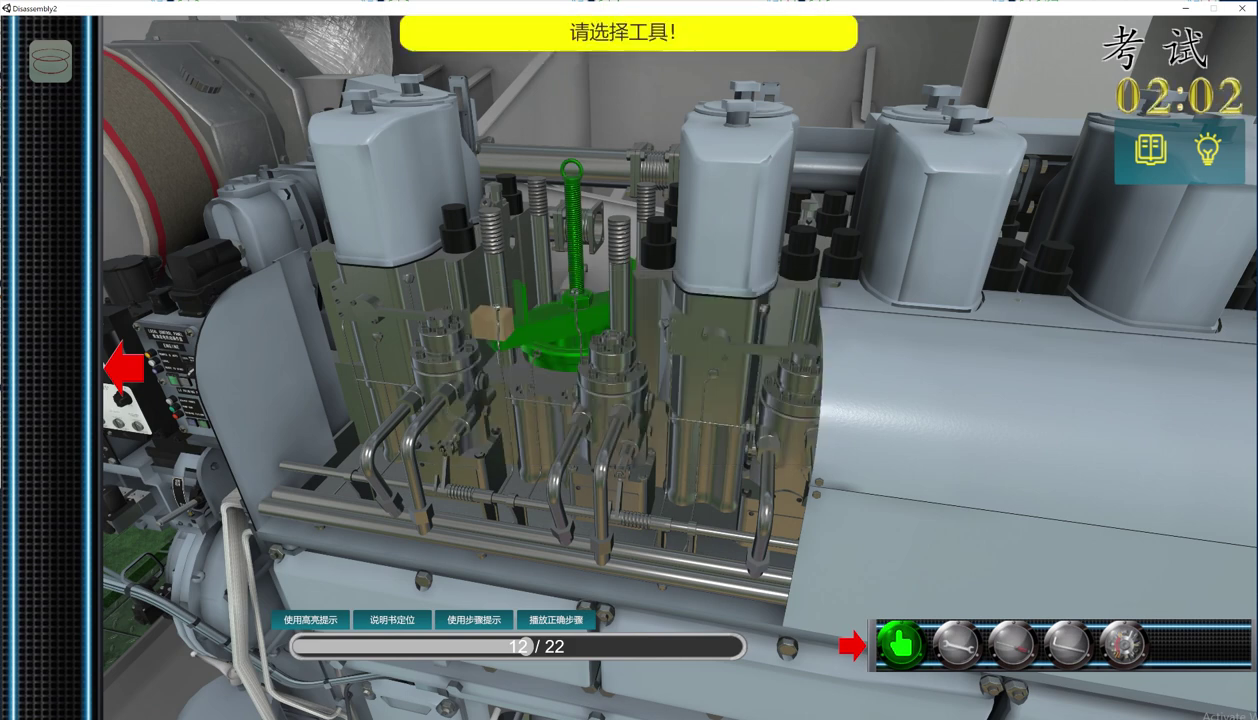
{"action": "left_click", "coordinate": [1124, 645]}
{"action": "left_click", "coordinate": [1134, 316]}
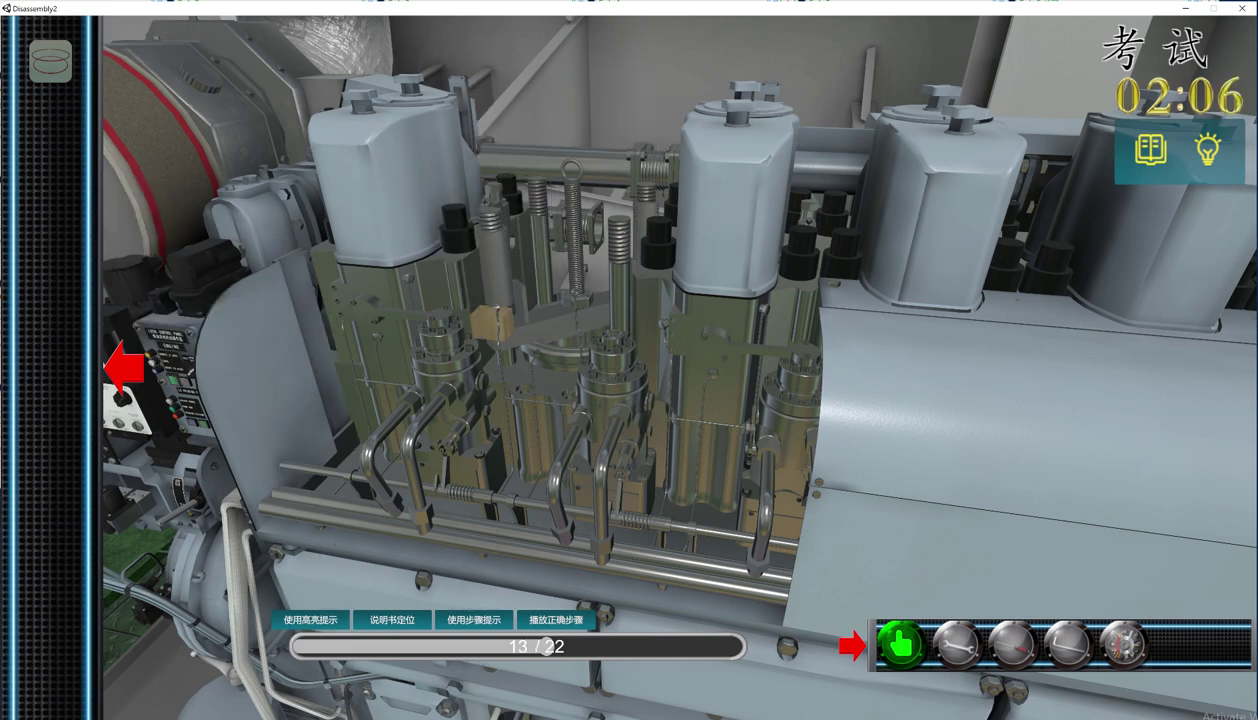
Target the lifting assembly, fit the nuts onto the studs above the sleeves and press the liner down by hand operation
{"action": "left_click", "coordinate": [574, 245]}
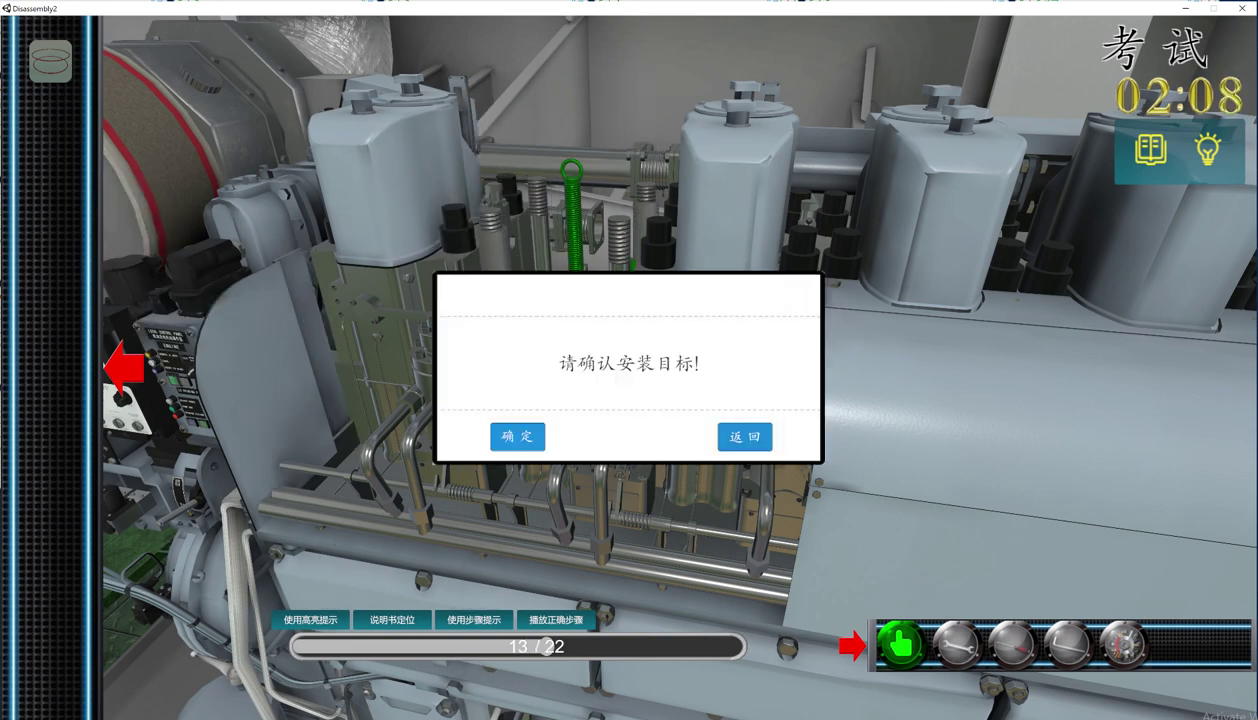
{"action": "left_click", "coordinate": [517, 436]}
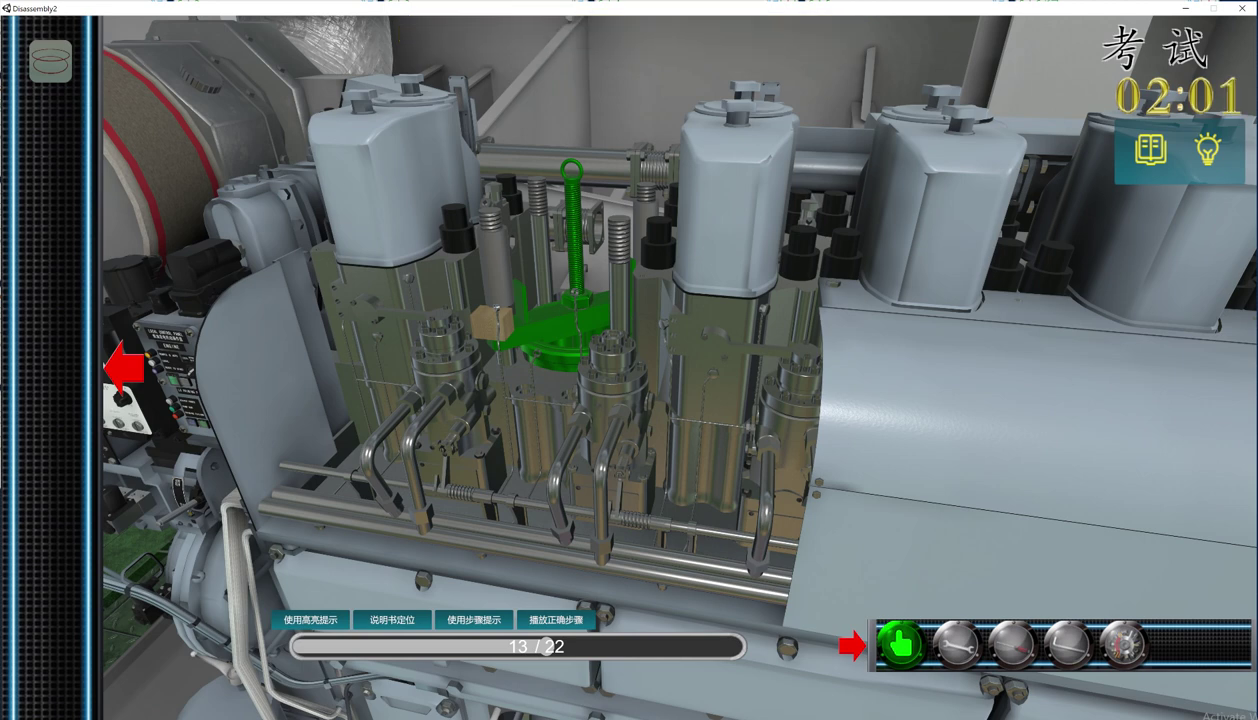
{"action": "left_click", "coordinate": [1123, 645]}
{"action": "left_click", "coordinate": [901, 645]}
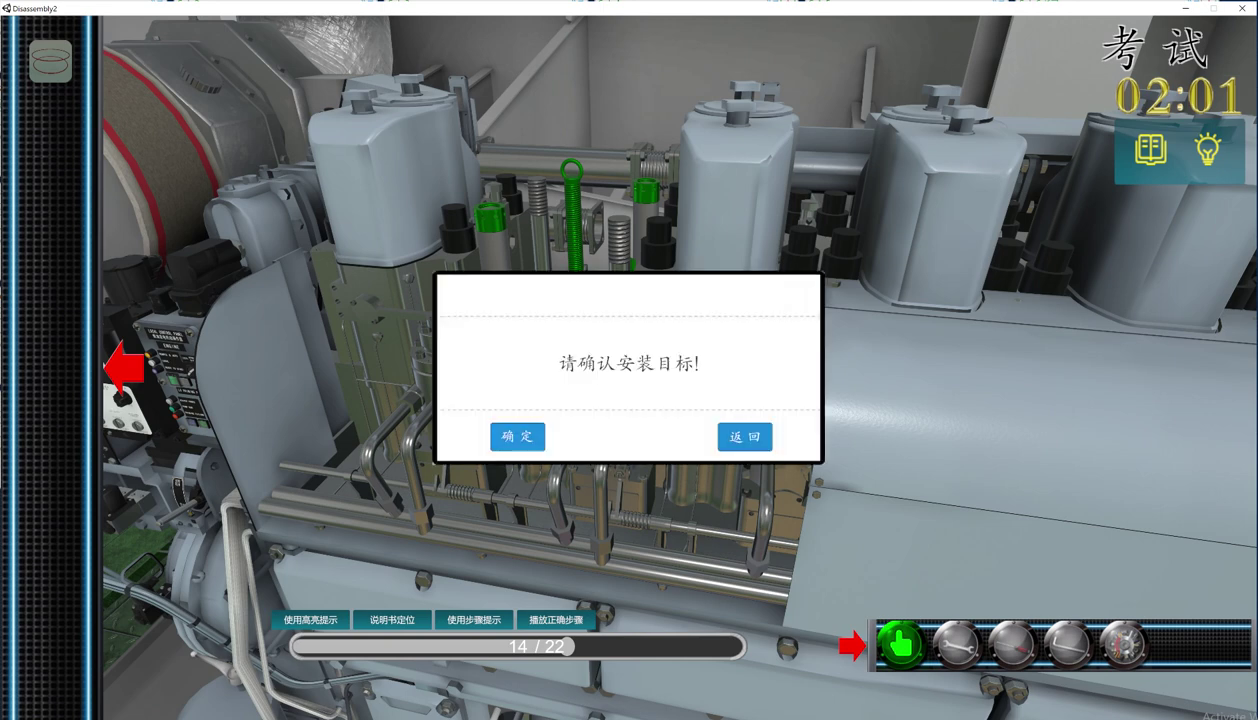
{"action": "left_click", "coordinate": [517, 436]}
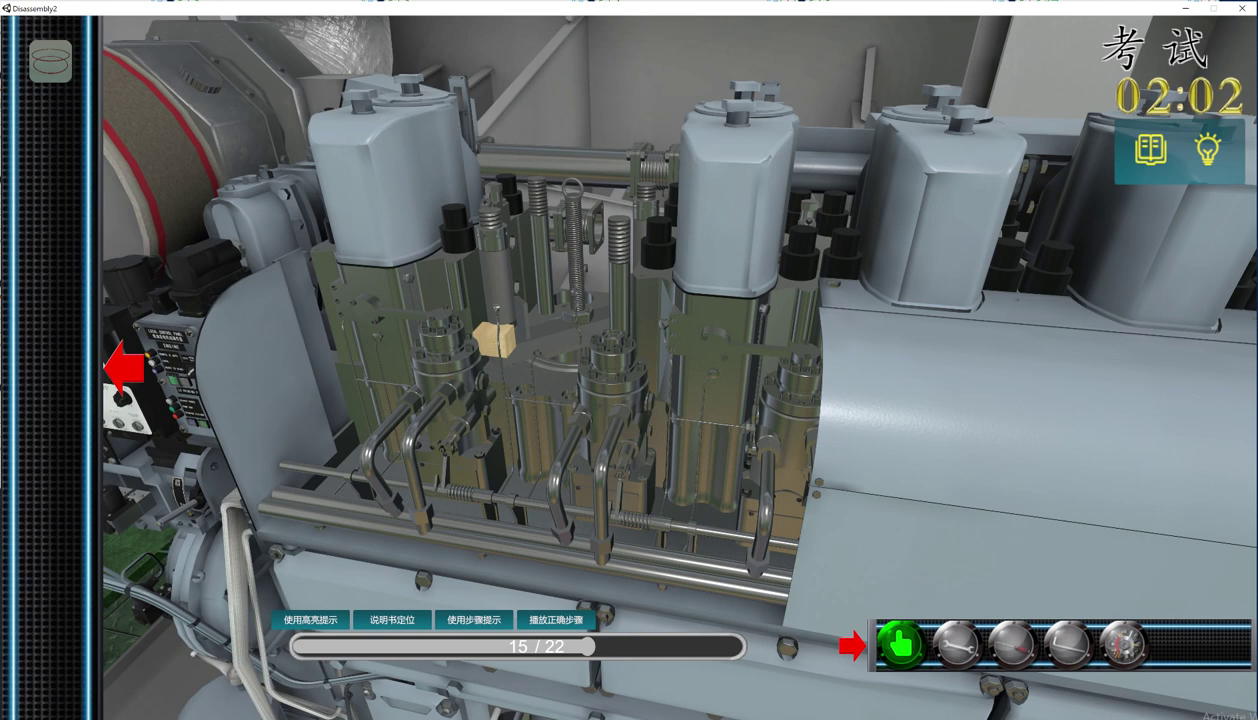
Remove the nuts, the long sleeves and the double wooden blocks from the studs around the liner
{"action": "left_click", "coordinate": [517, 435]}
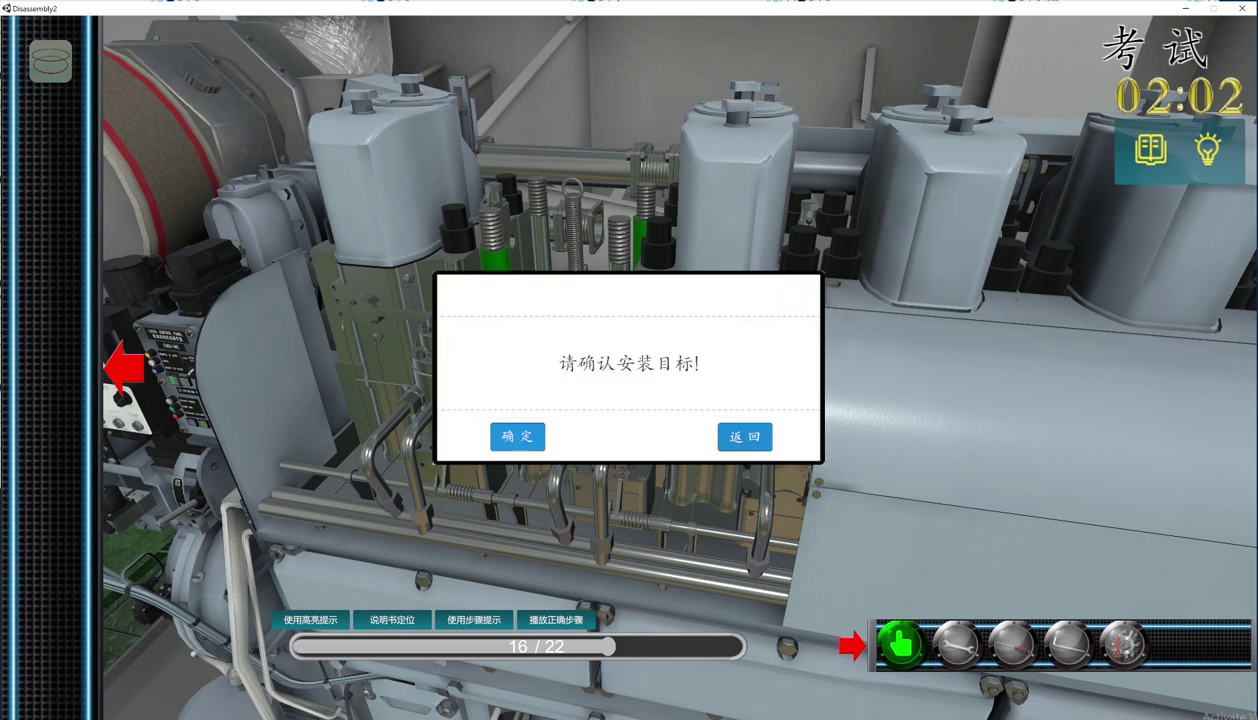
{"action": "left_click", "coordinate": [517, 435]}
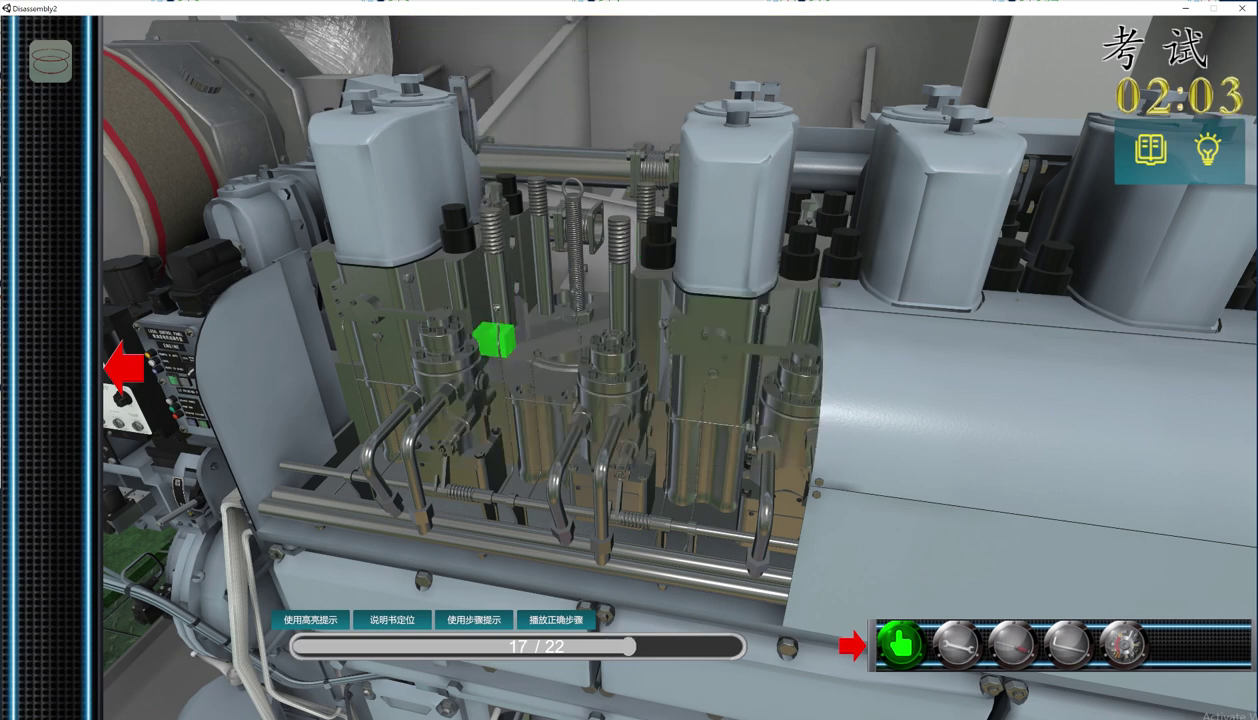
{"action": "left_click", "coordinate": [494, 340]}
{"action": "left_click", "coordinate": [517, 436]}
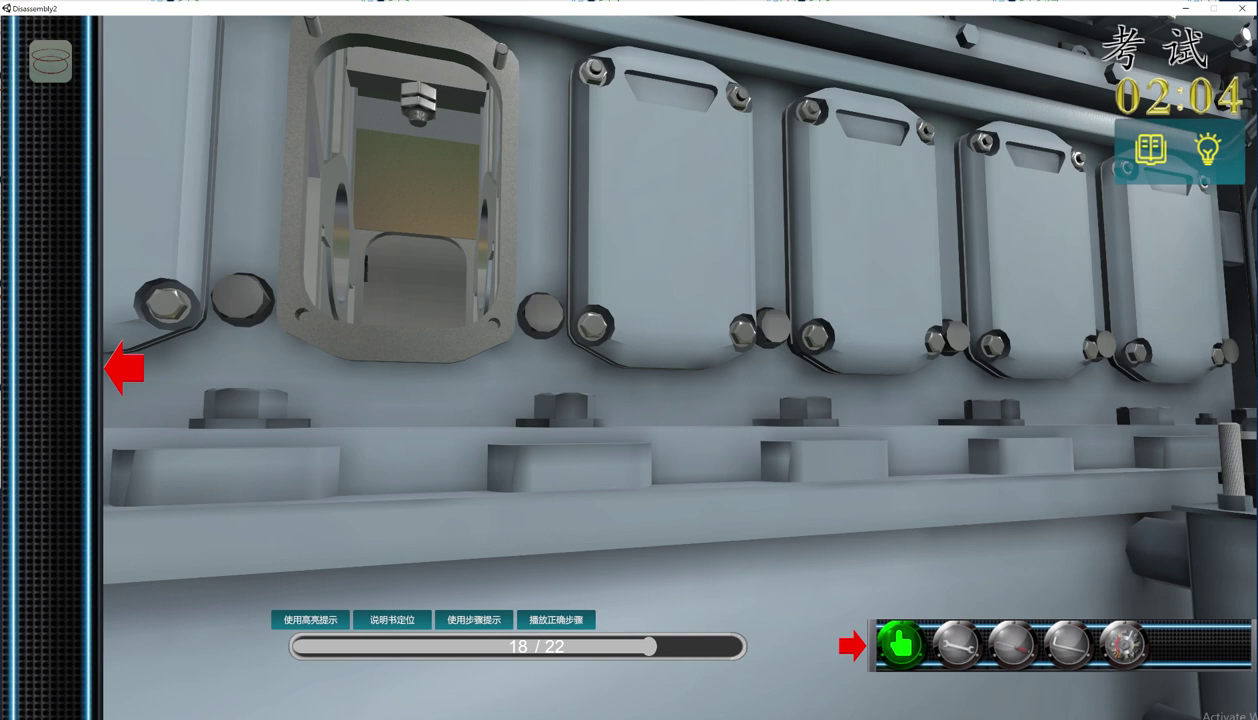
Remove the hex nuts under the liner with the wrench and take off the lower support beam (下托梁) by hand
{"action": "left_click", "coordinate": [418, 98]}
{"action": "left_click", "coordinate": [517, 437]}
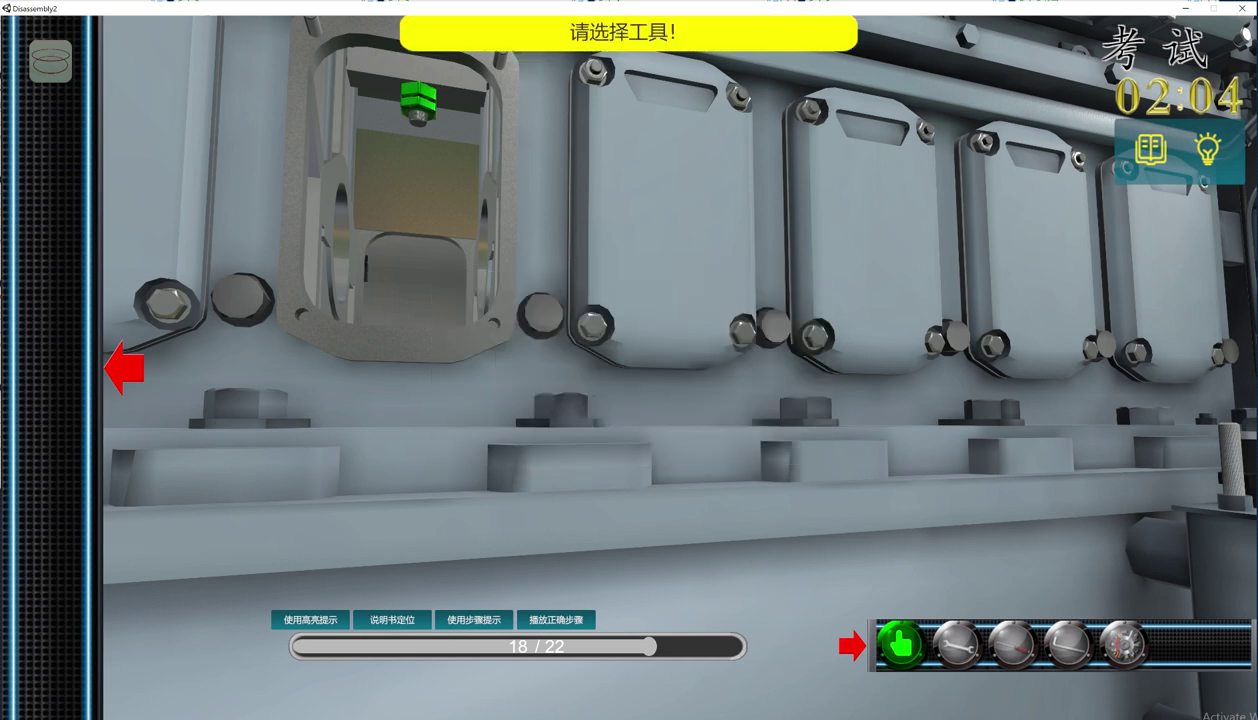
{"action": "left_click", "coordinate": [957, 645]}
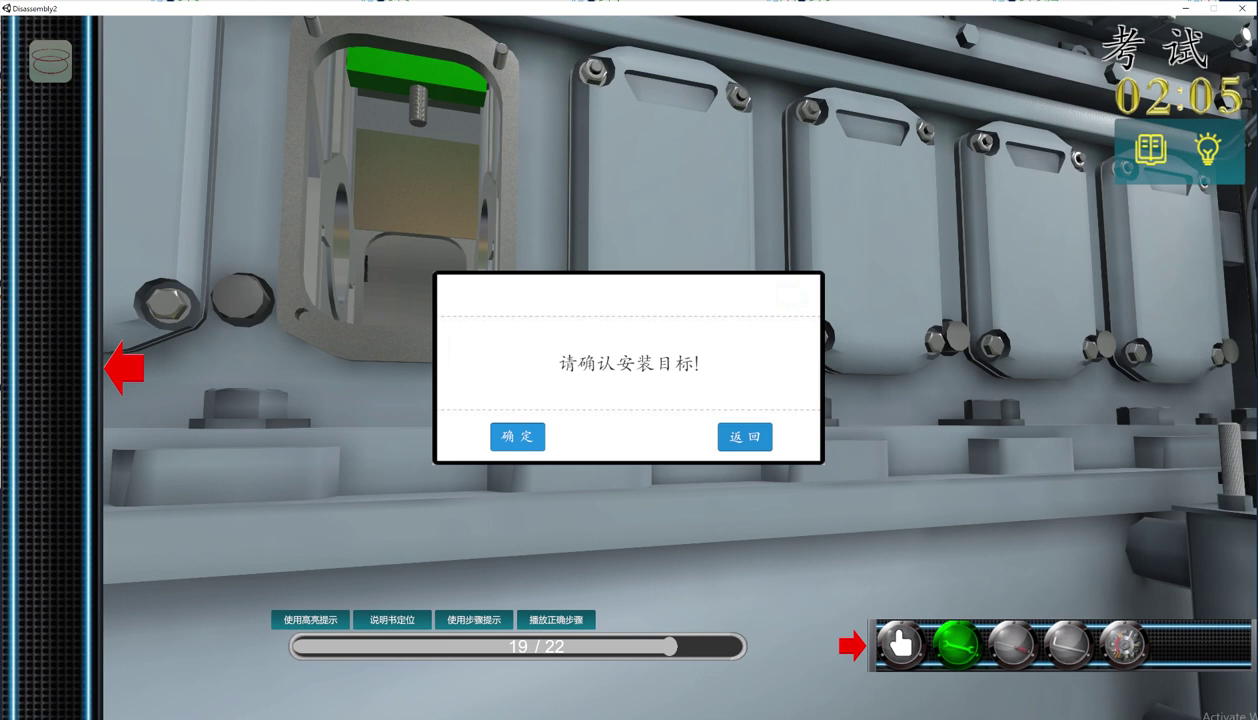
{"action": "left_click", "coordinate": [517, 437]}
{"action": "left_click", "coordinate": [901, 645]}
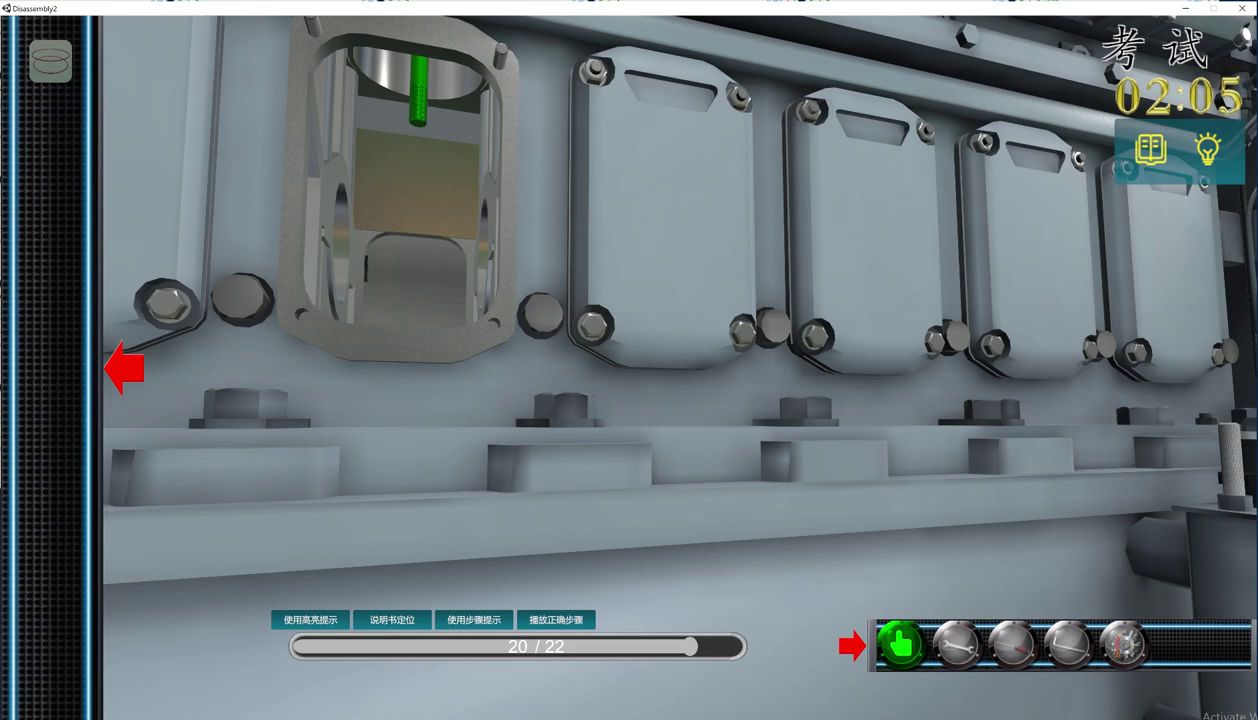
Remove the long screw rod (长螺杆) and the upper support beam (上托梁) from the liner to finish the installation exam
{"action": "left_click", "coordinate": [419, 93]}
{"action": "left_click", "coordinate": [517, 437]}
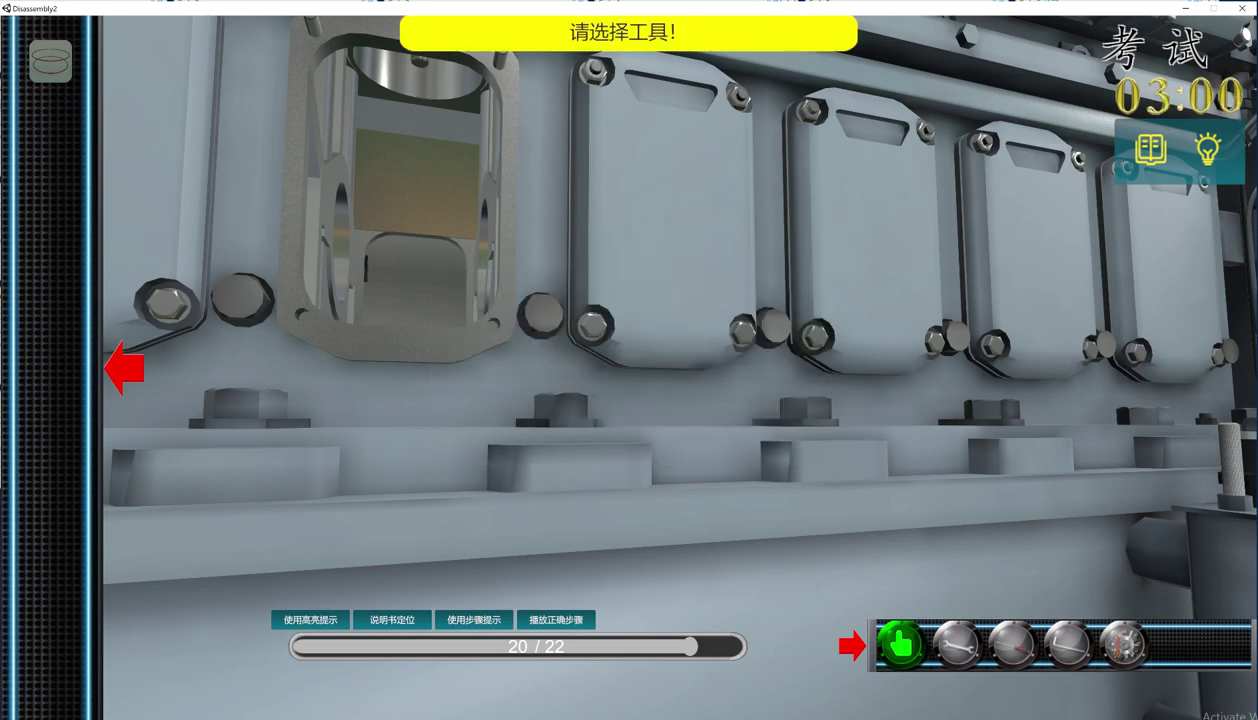
{"action": "key", "text": "s"}
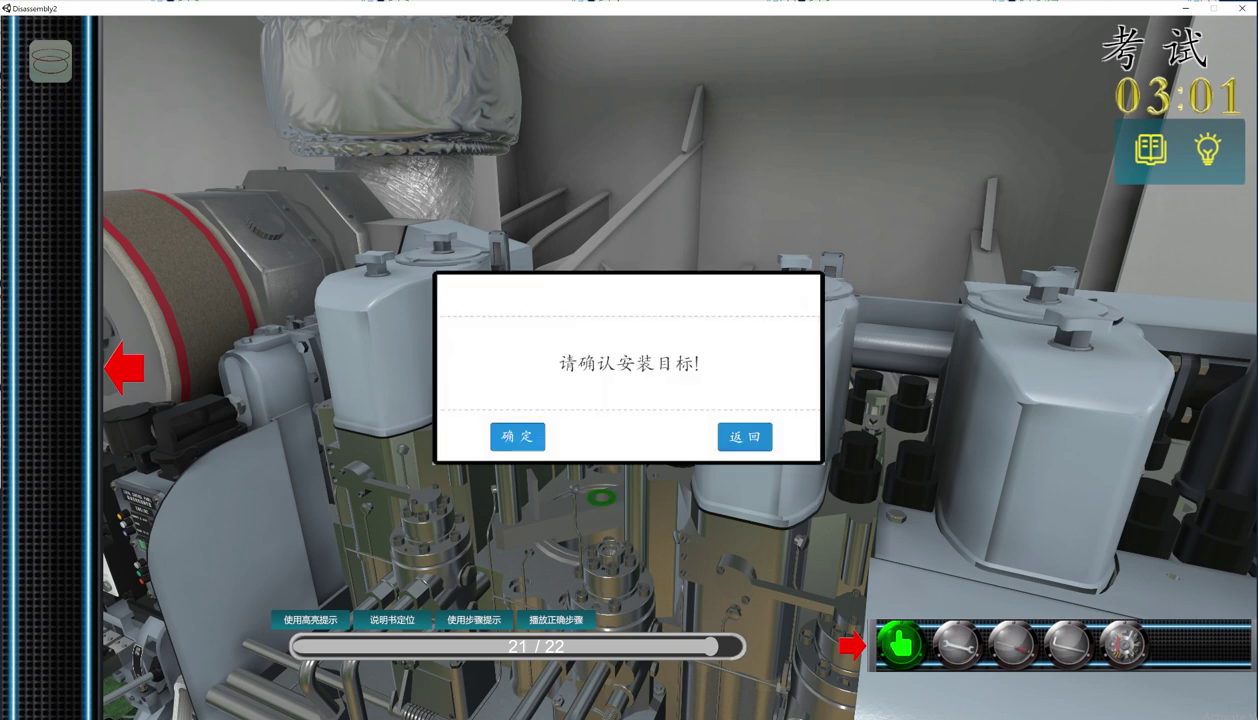
{"action": "left_click", "coordinate": [517, 436]}
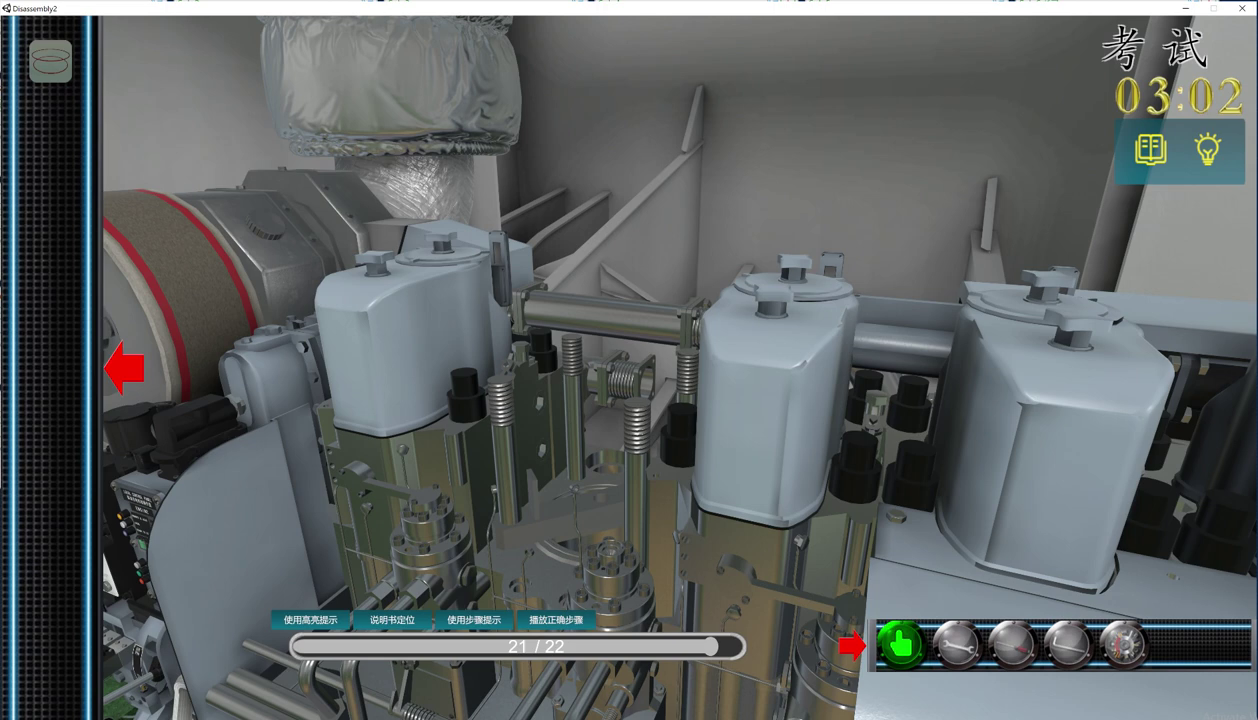
{"action": "left_click", "coordinate": [562, 518]}
{"action": "left_click", "coordinate": [518, 436]}
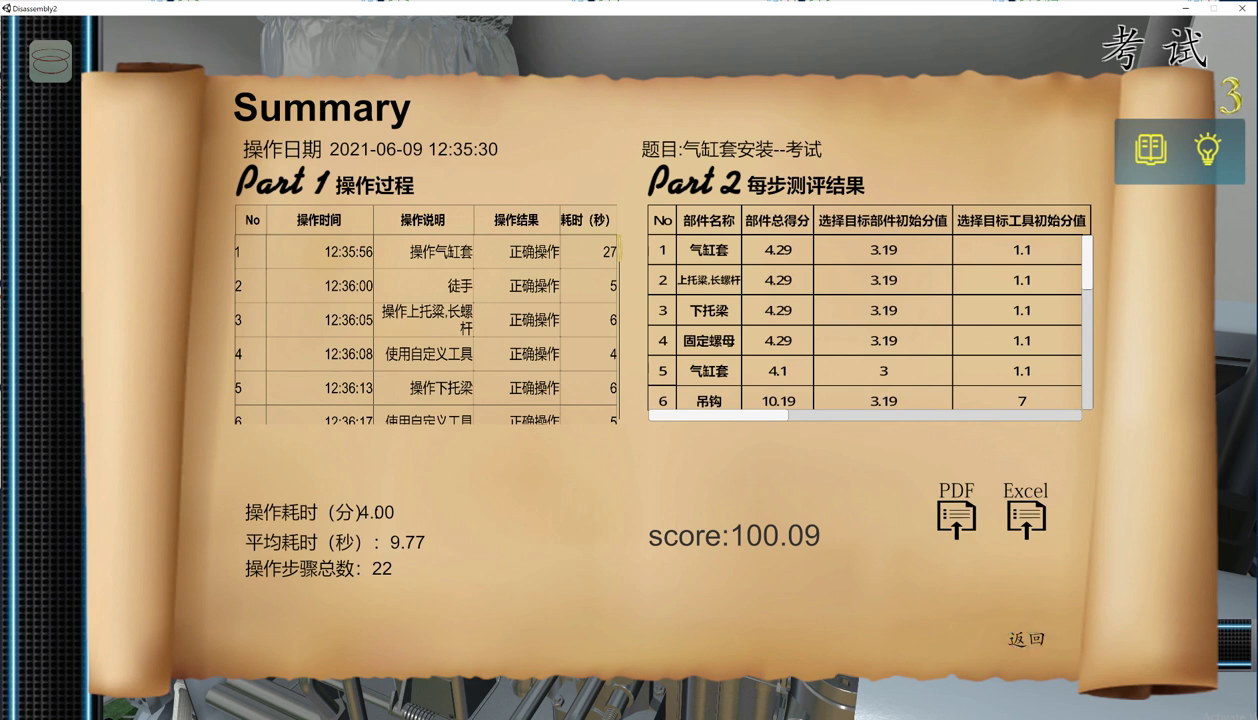
Leave the exam summary and bring the cylinder liner (气缸套) to the front of the component selection
{"action": "left_click", "coordinate": [1030, 640]}
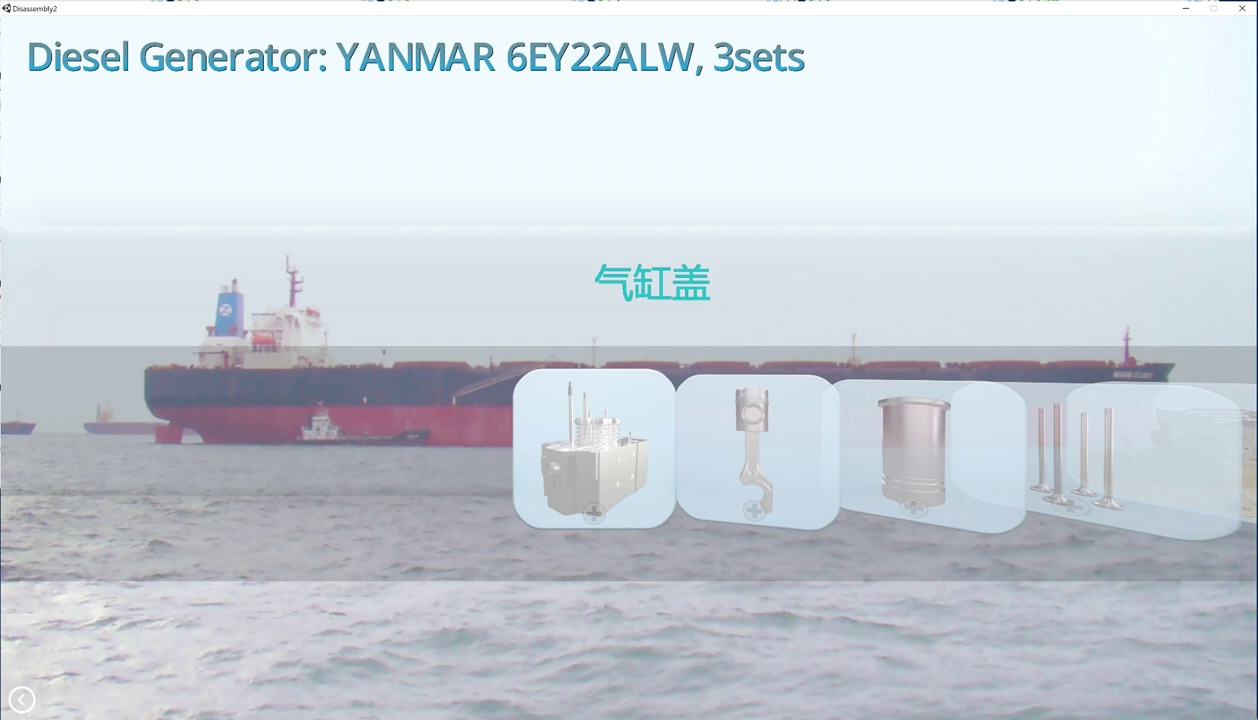
{"action": "left_click", "coordinate": [913, 452]}
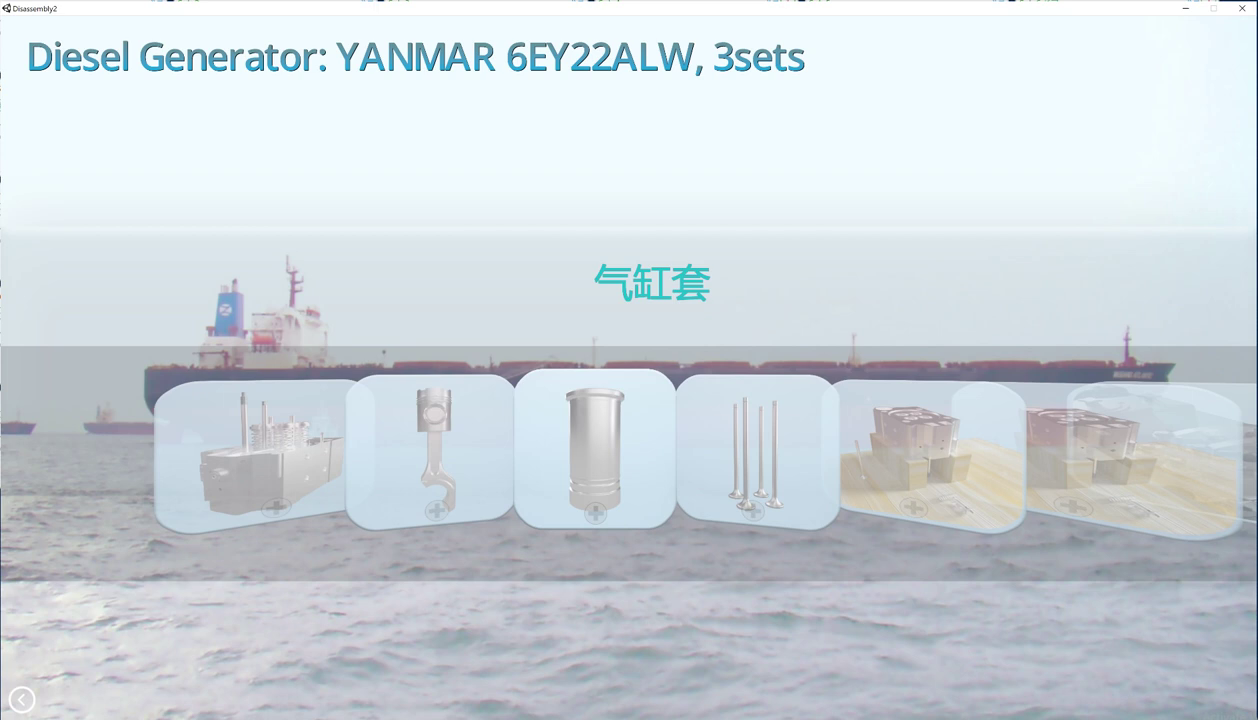
Browse the available engine components from the cylinder head (气缸盖) through to the complete fuel injector (喷油器整体)
{"action": "key", "text": "Left"}
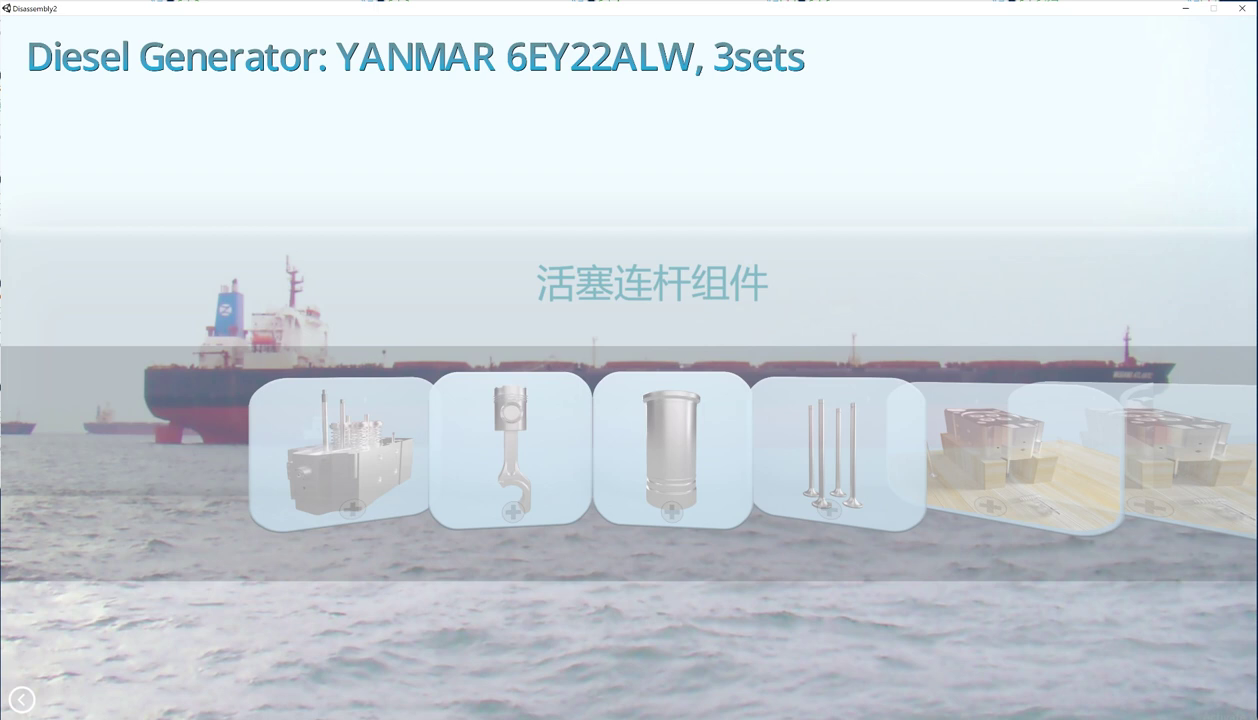
{"action": "key", "text": "Left"}
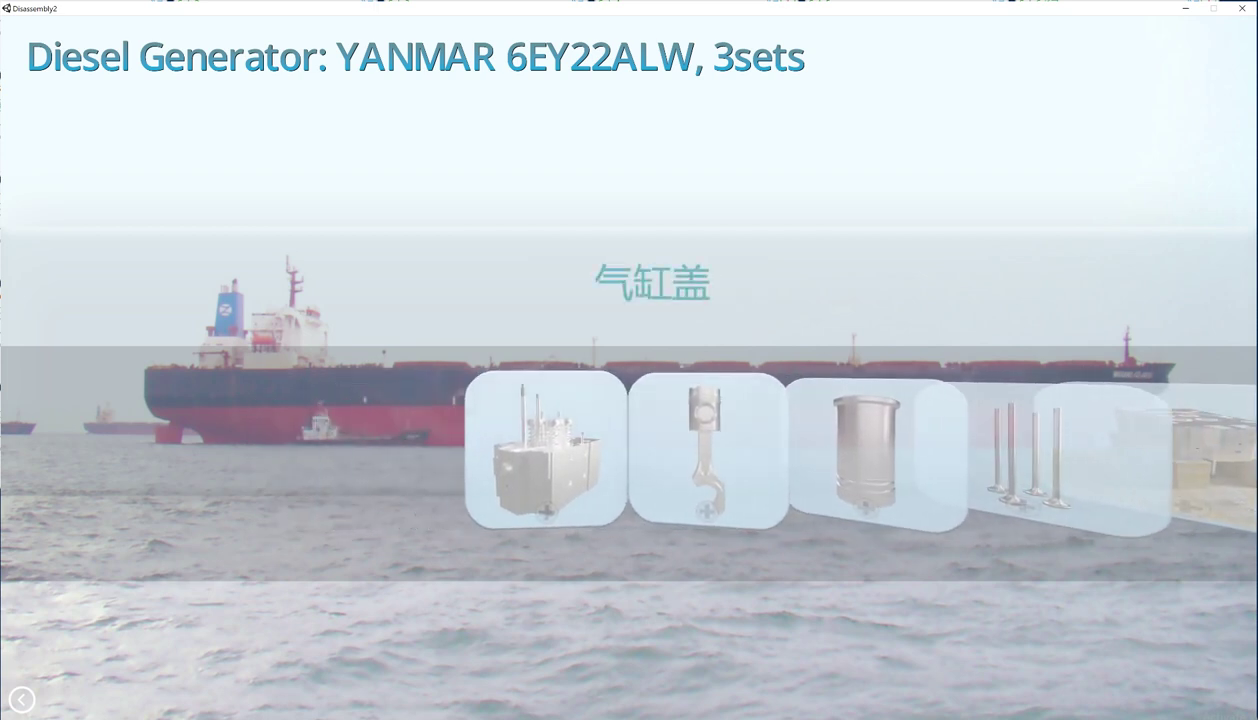
{"action": "key", "text": "Right"}
{"action": "key", "text": "Right"}
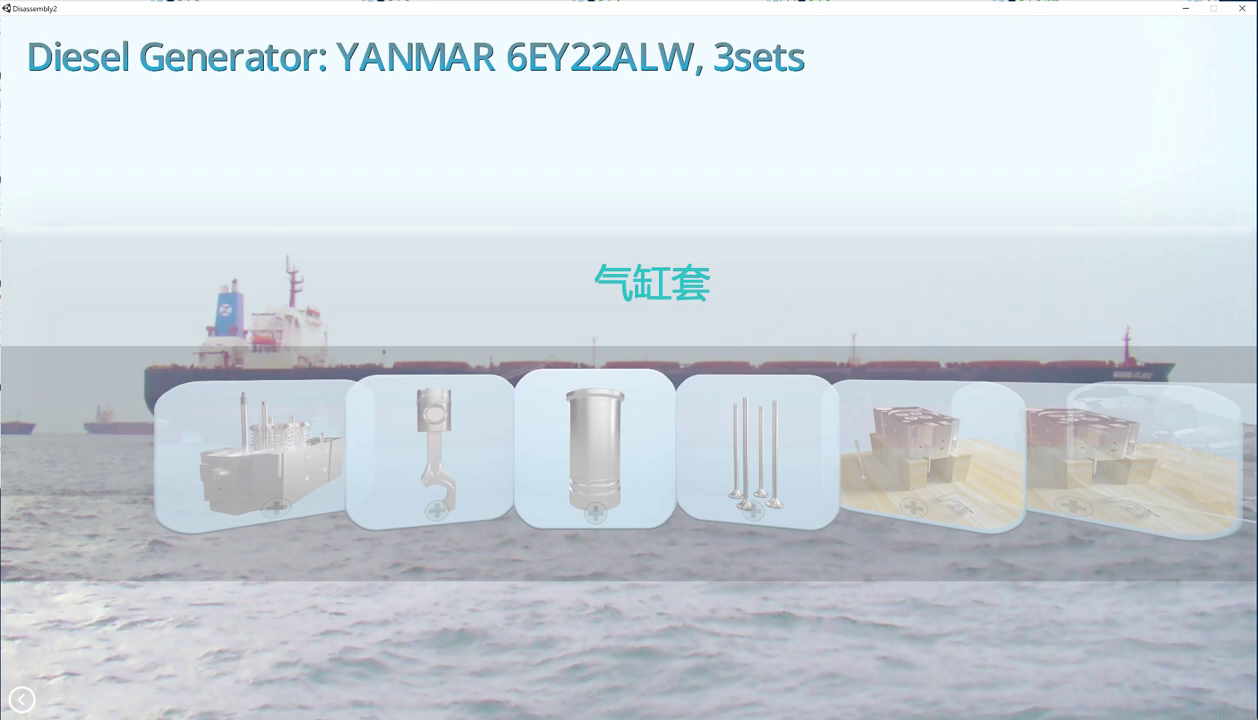
{"action": "scroll", "coordinate": [595, 450], "scroll_direction": "down", "scroll_amount": 10}
{"action": "scroll", "coordinate": [595, 450], "scroll_direction": "up", "scroll_amount": 2}
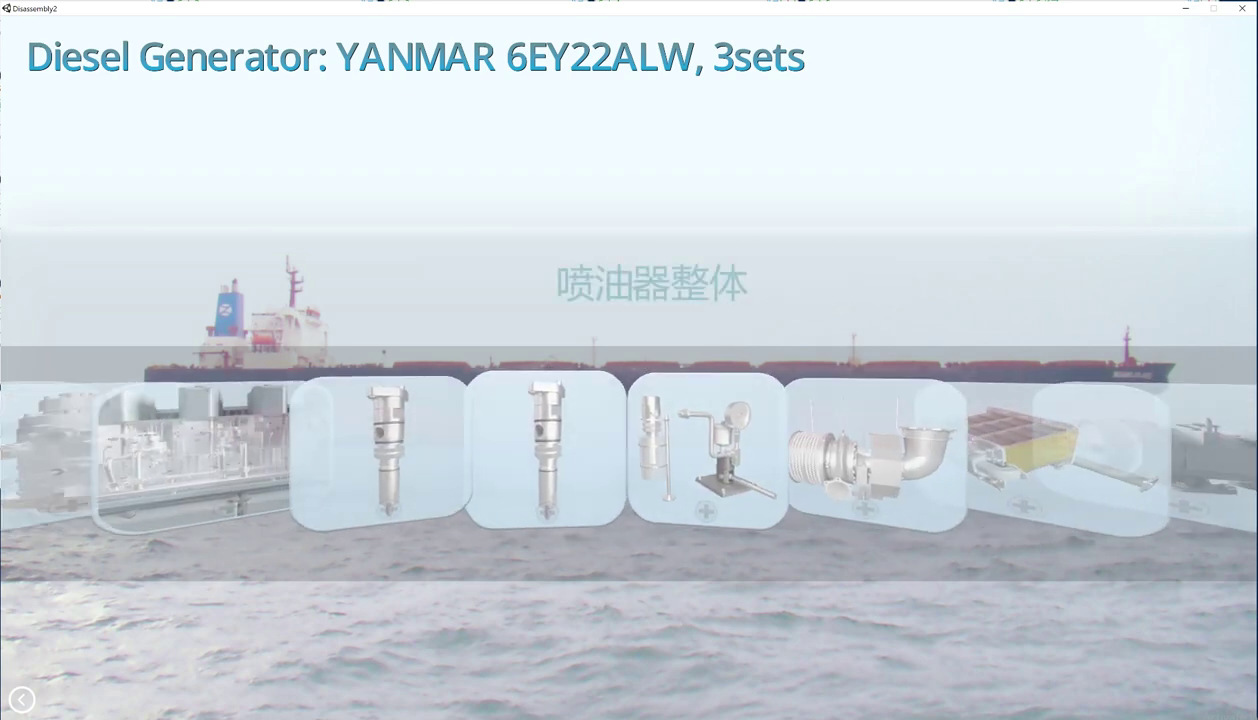